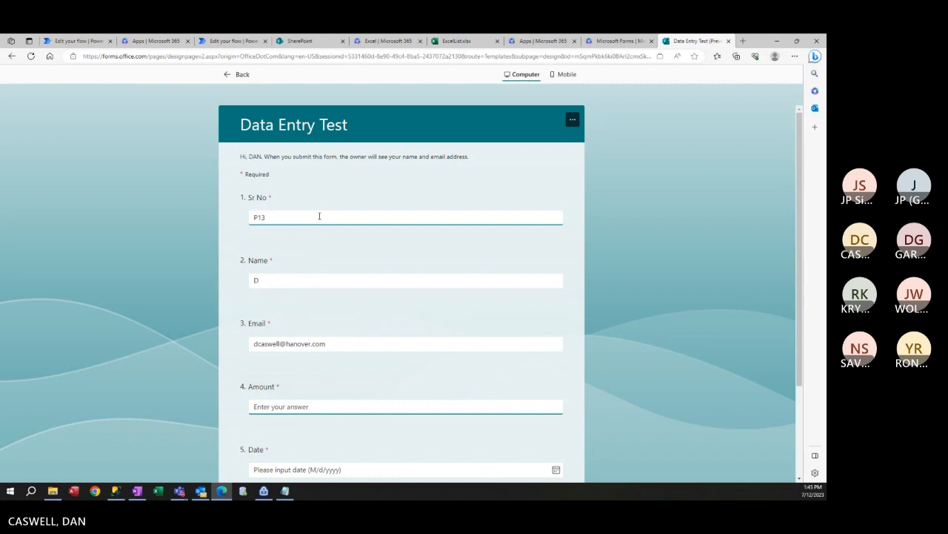
Enter 54000 as the Amount, pick the 12th (7/12/2023) as the Date, and submit the response.
text(54000)
scroll(390, 229, down, 2)
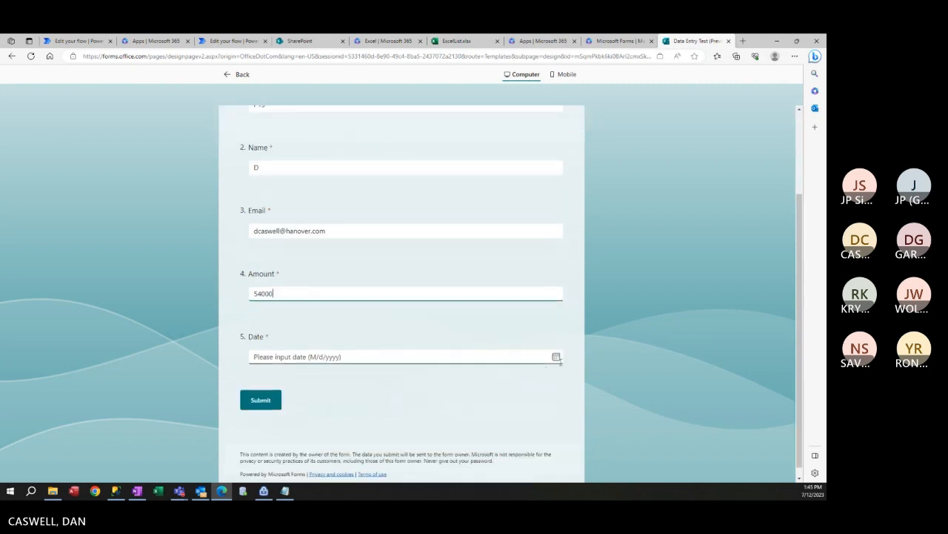
click(557, 358)
click(299, 285)
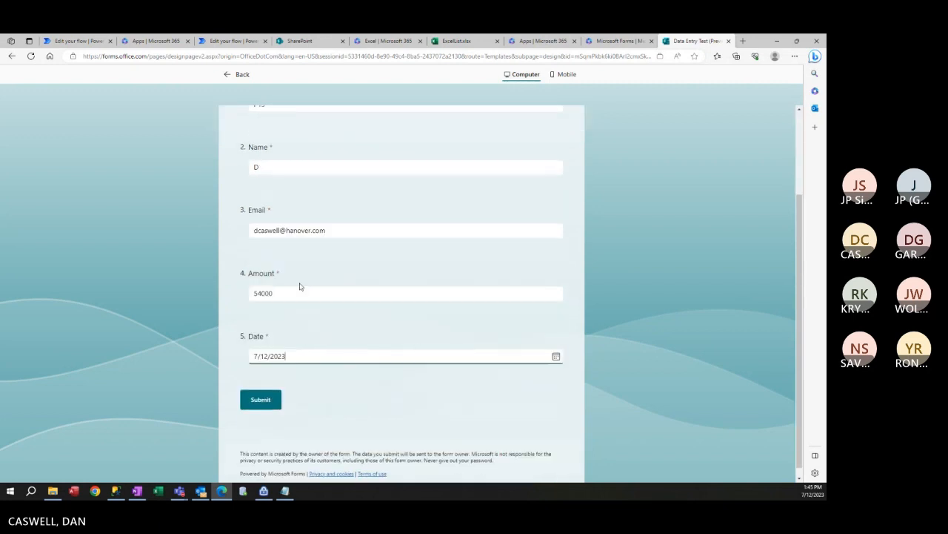
click(265, 400)
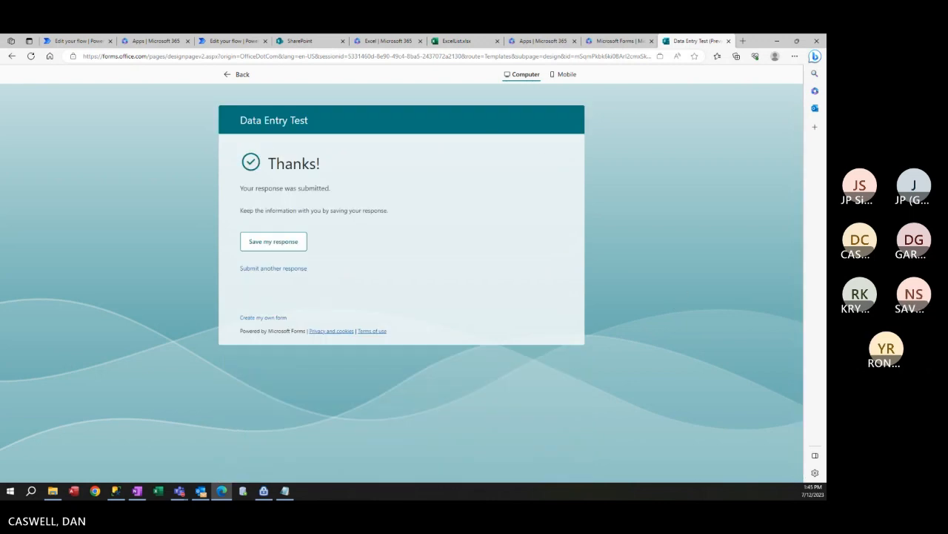
key(alt+Tab)
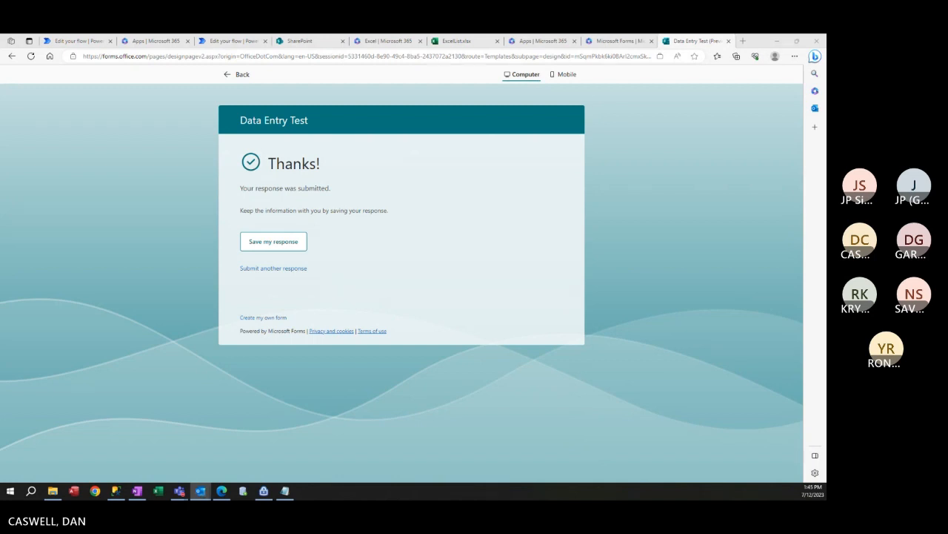
drag(0, 163, 478, 102)
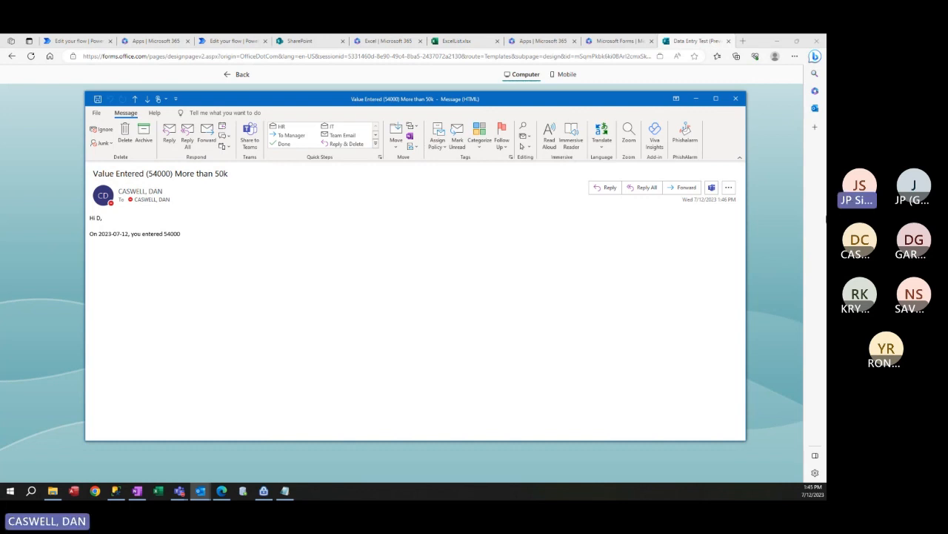
click(778, 194)
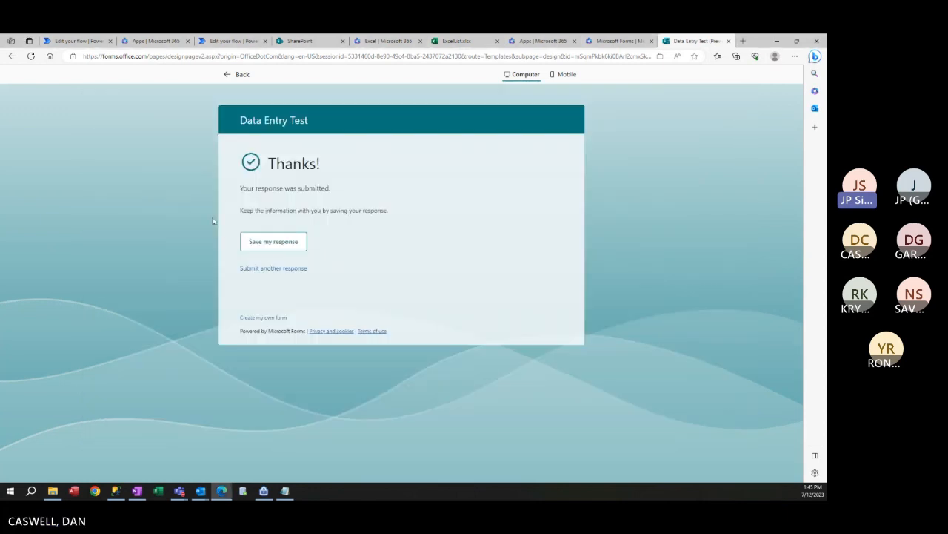
Show the Add Record In Excel flow in the designer, then switch away from the browser.
click(613, 41)
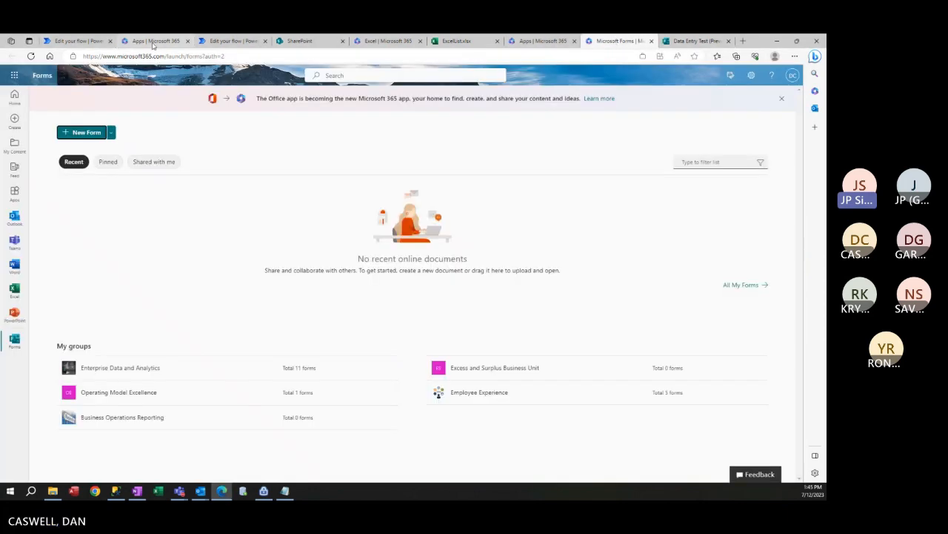
click(103, 41)
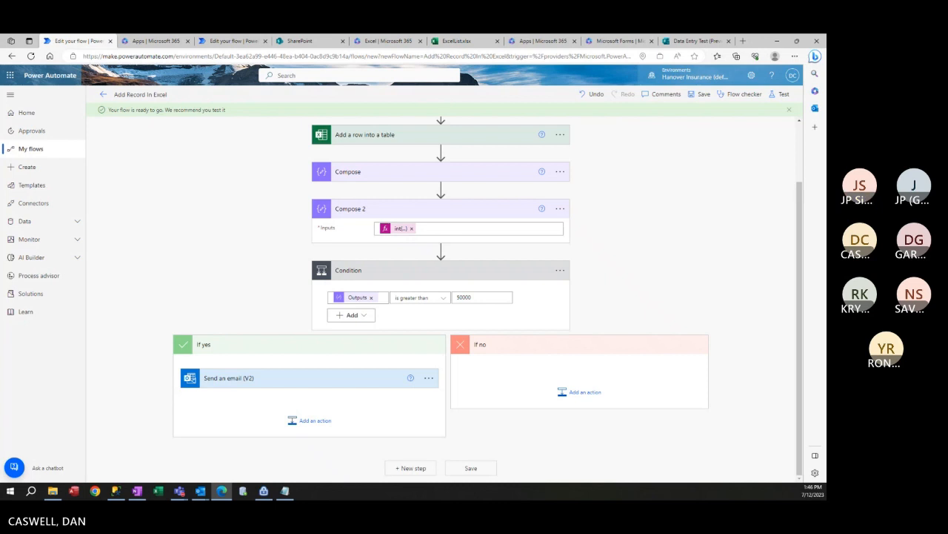
key(alt+Tab)
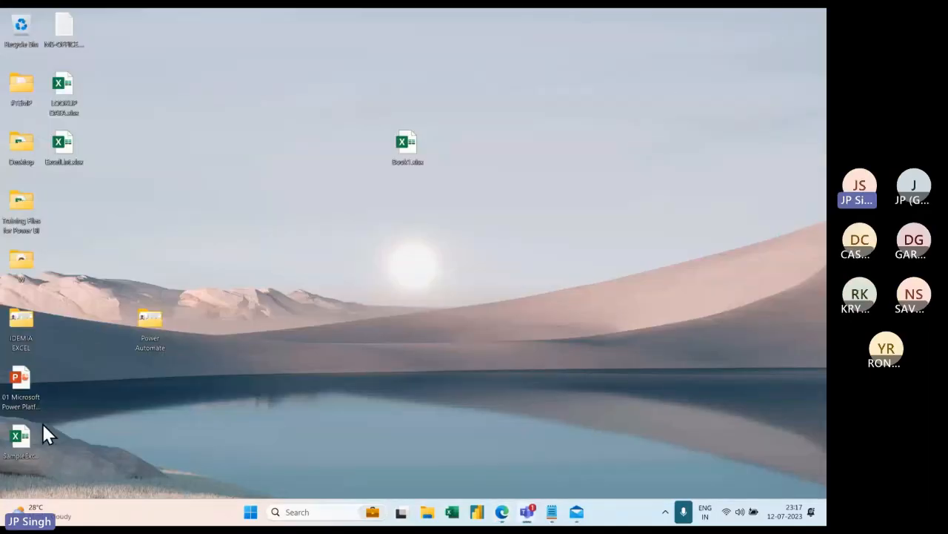
Open Power Automate.pptx from the desktop folder and preview the Day 1 slide as a slide show.
double_click(152, 320)
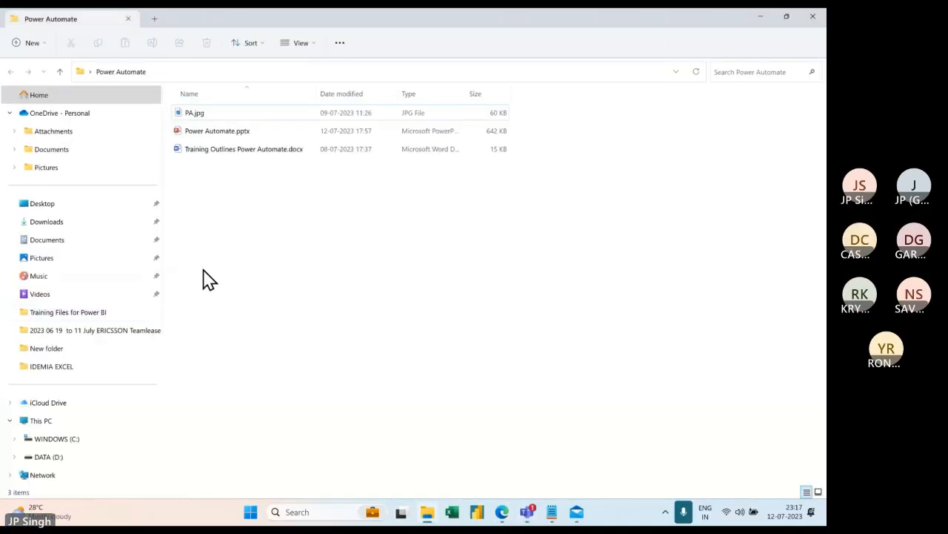
click(228, 133)
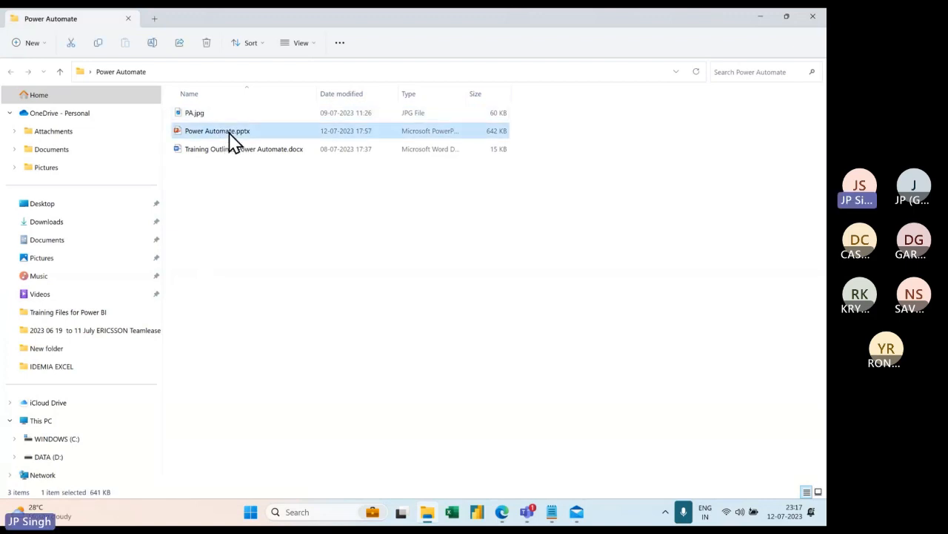
double_click(230, 137)
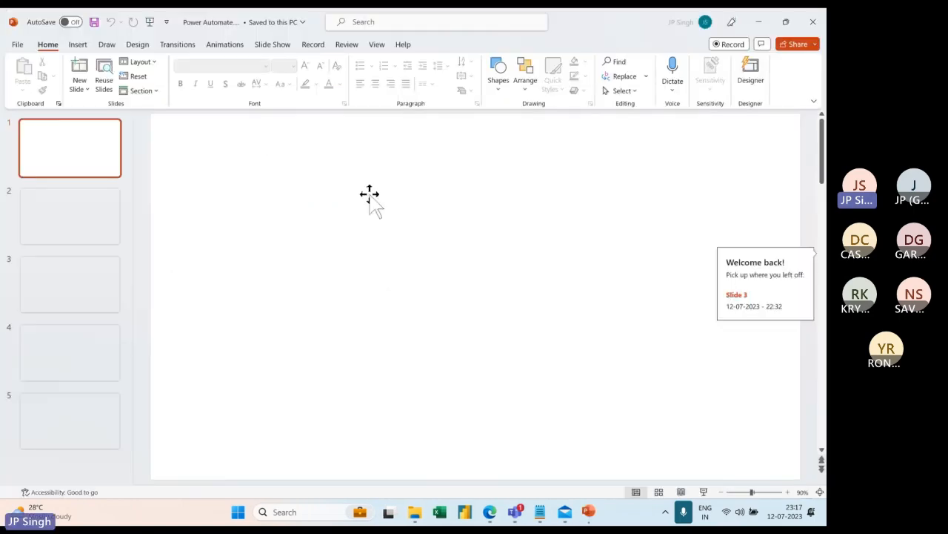
click(89, 296)
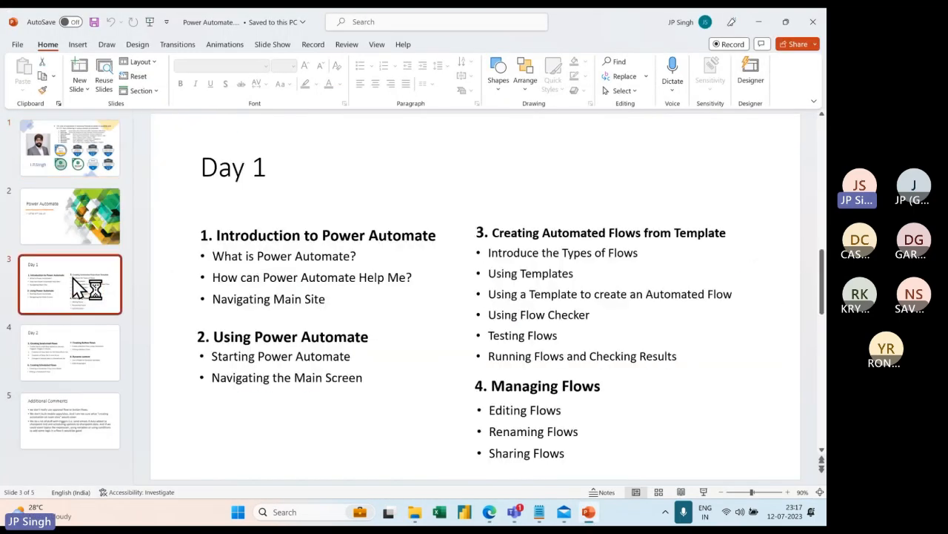
key(shift+F5)
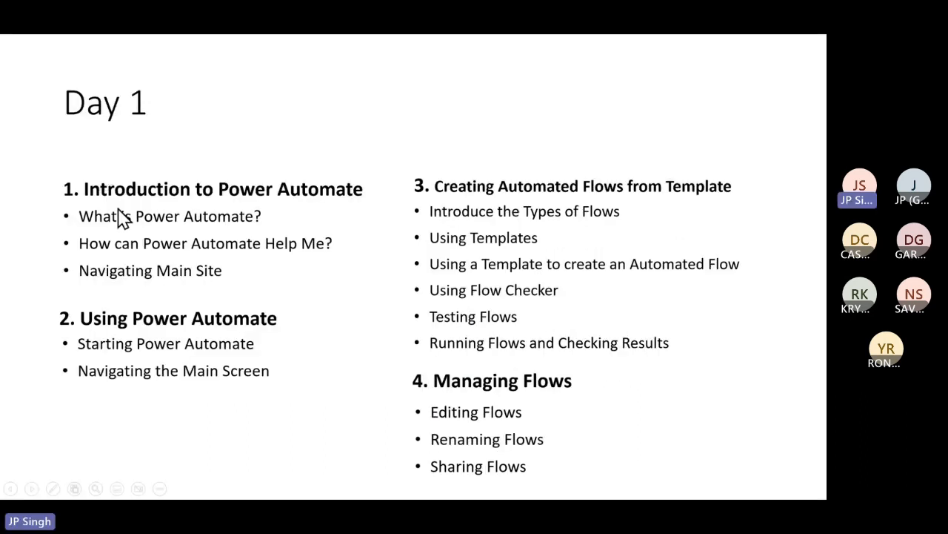
key(Escape)
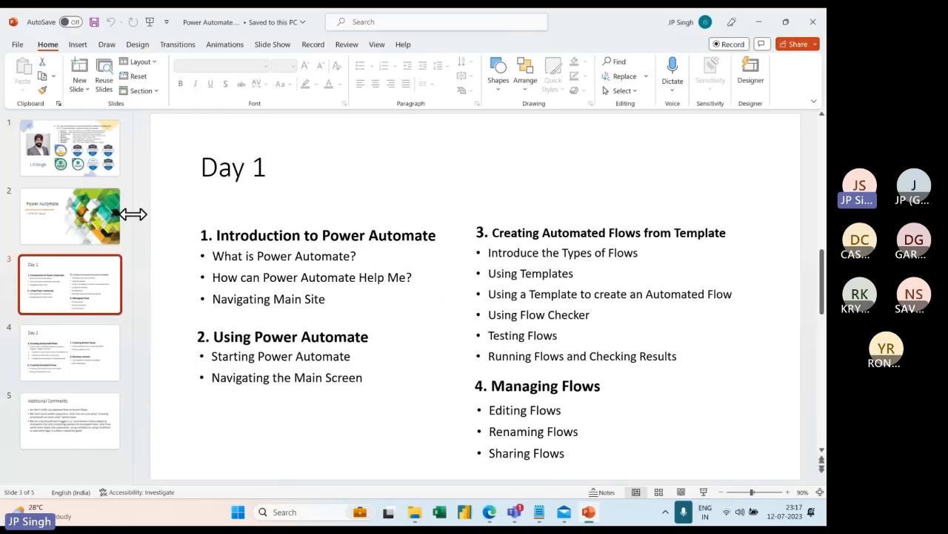
Highlight the three bullets under Introduction to Power Automate in yellow.
click(217, 236)
drag(238, 236, 417, 233)
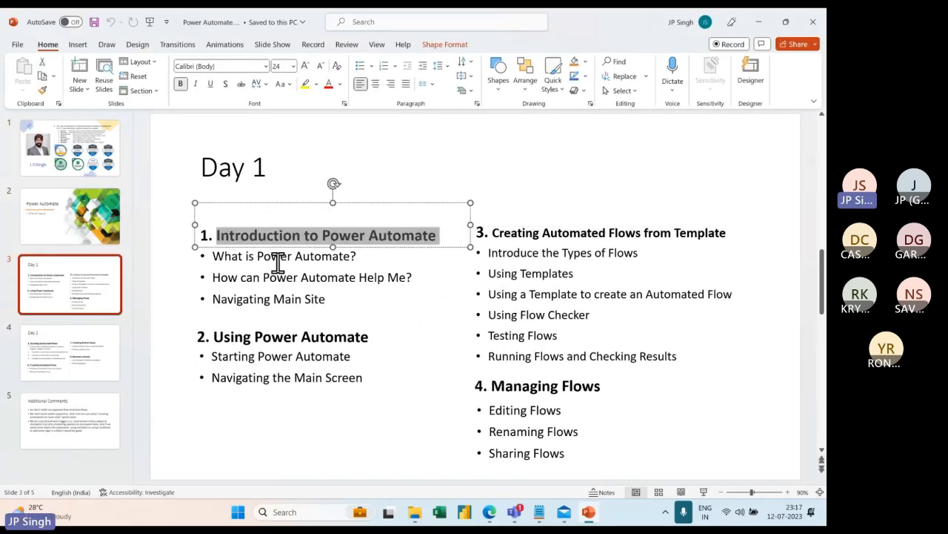
drag(259, 255, 345, 255)
drag(225, 277, 406, 277)
drag(239, 297, 324, 298)
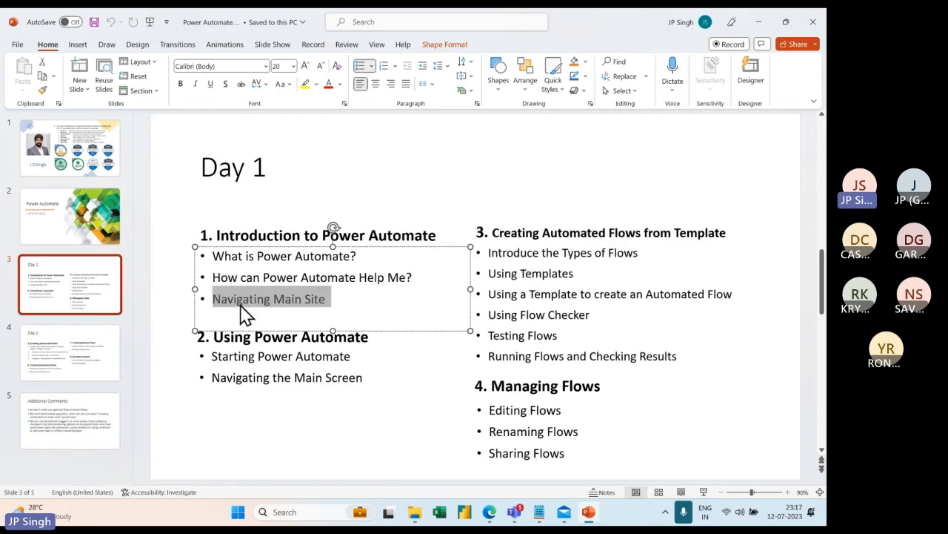
click(213, 257)
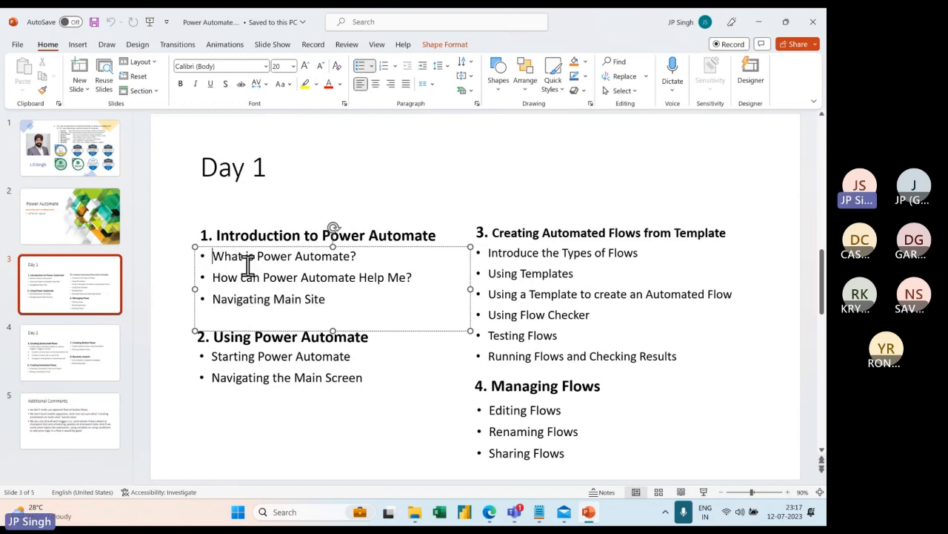
drag(247, 264, 329, 298)
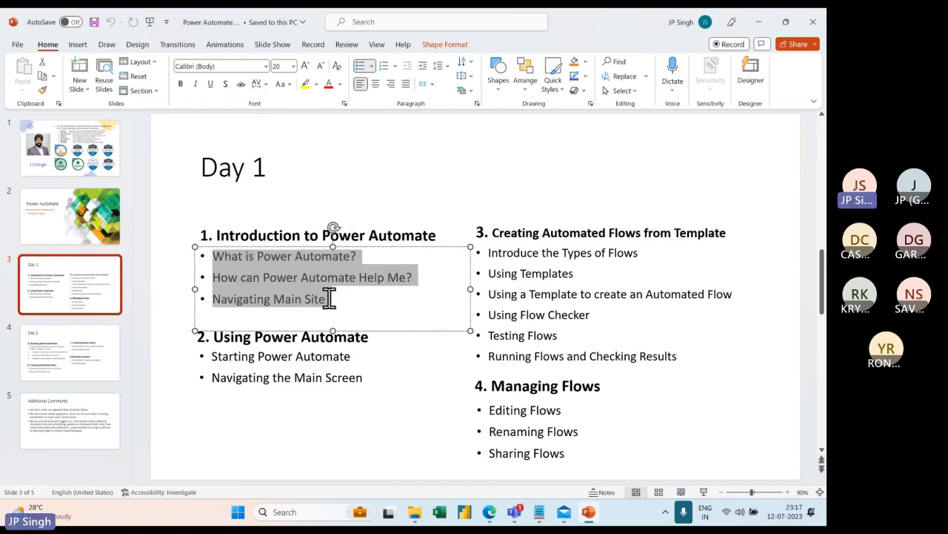
click(305, 83)
Highlight both bullets under Using Power Automate in yellow.
click(307, 406)
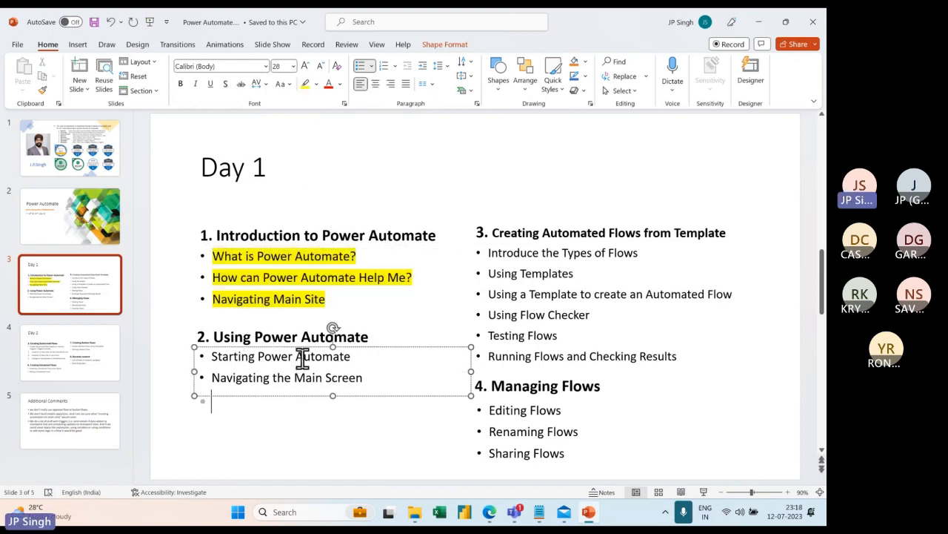
click(236, 377)
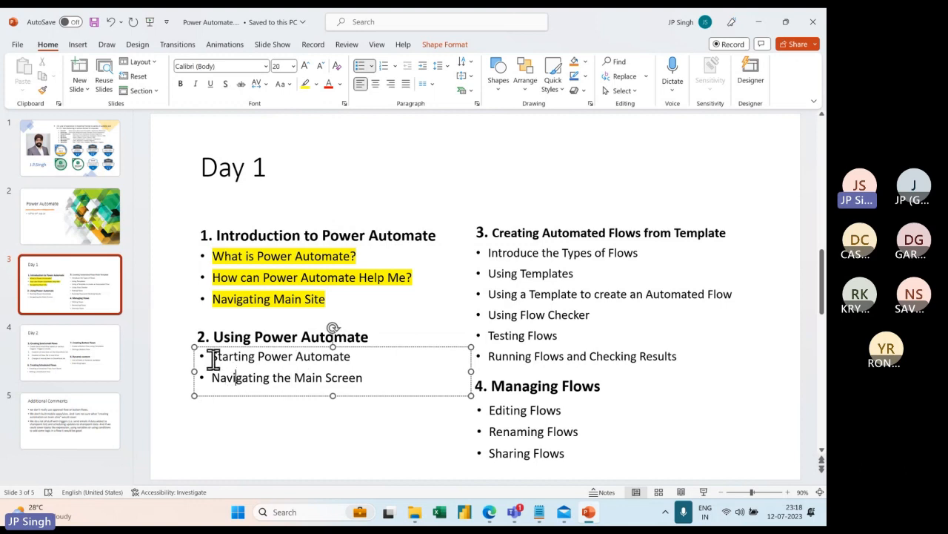
drag(210, 356, 362, 373)
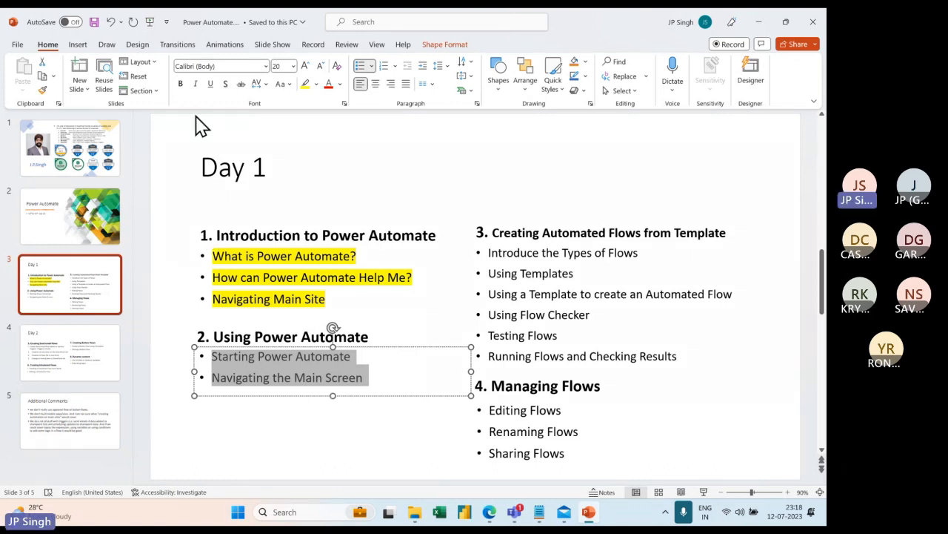
click(305, 84)
Select the section 3 lines, Introduce the Types of Flows and Using Templates, leaving them unformatted.
click(589, 272)
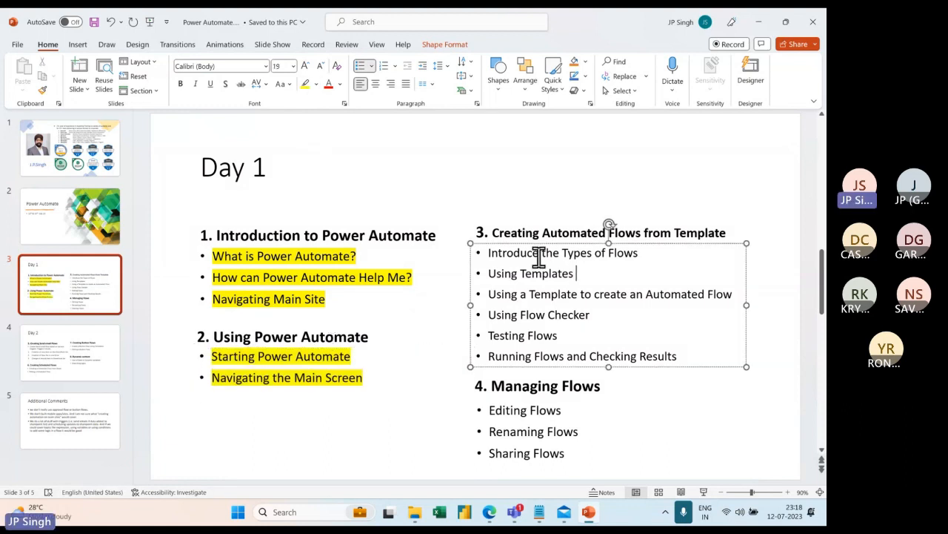
drag(529, 257, 644, 252)
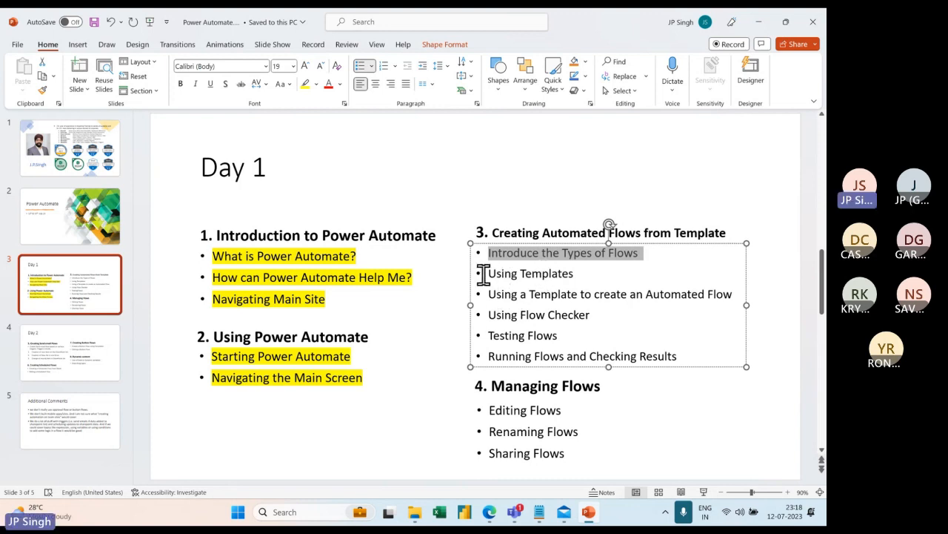
drag(483, 274, 731, 290)
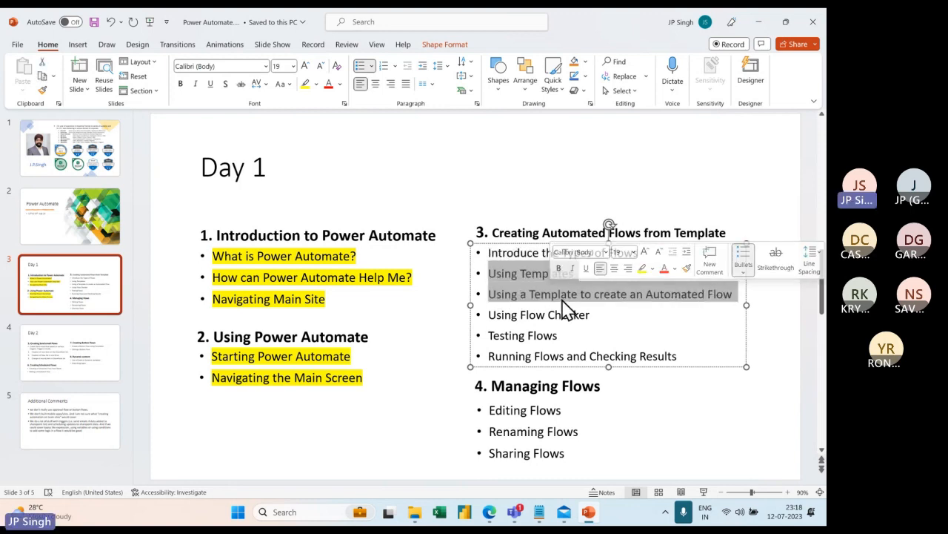
click(611, 296)
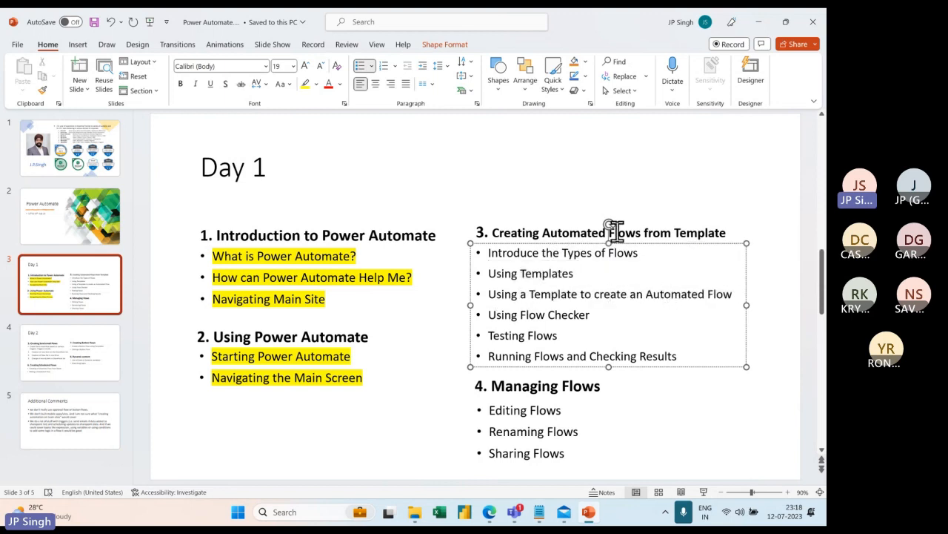
Minimize PowerPoint, close File Explorer, and in the browser go from My flows to Create.
click(764, 26)
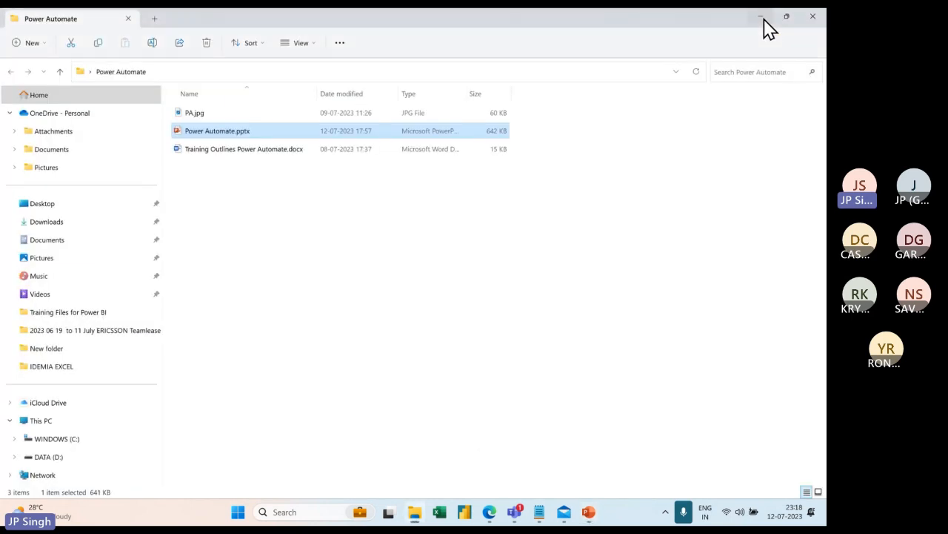
click(813, 15)
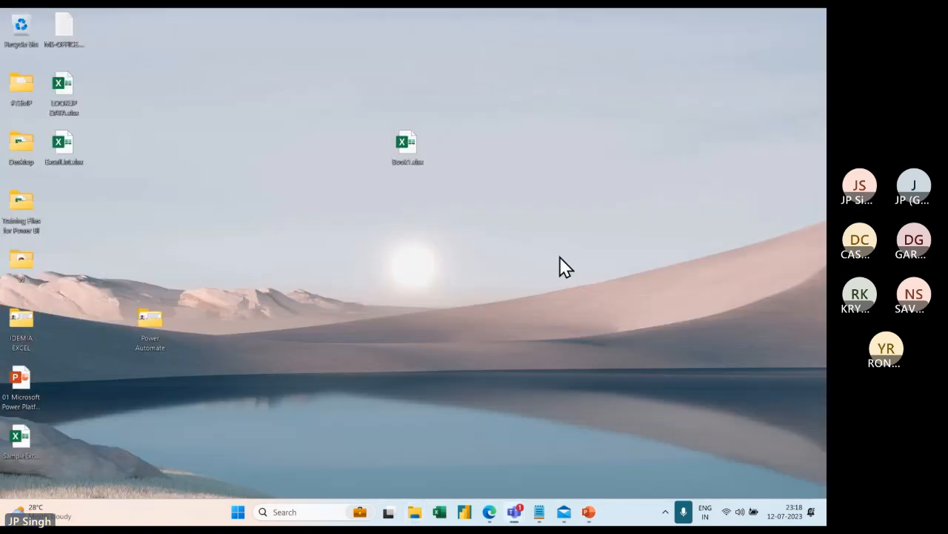
mouse_move(569, 519)
click(492, 512)
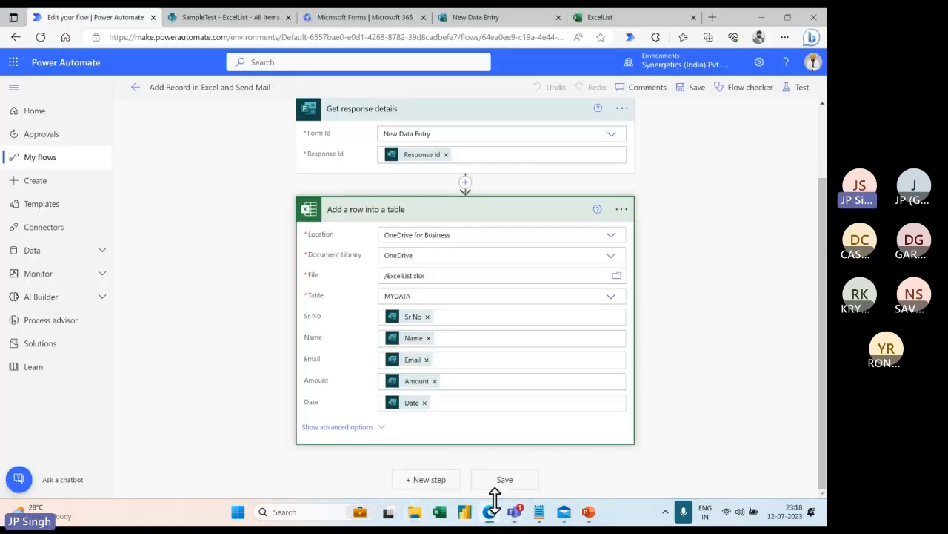
click(43, 162)
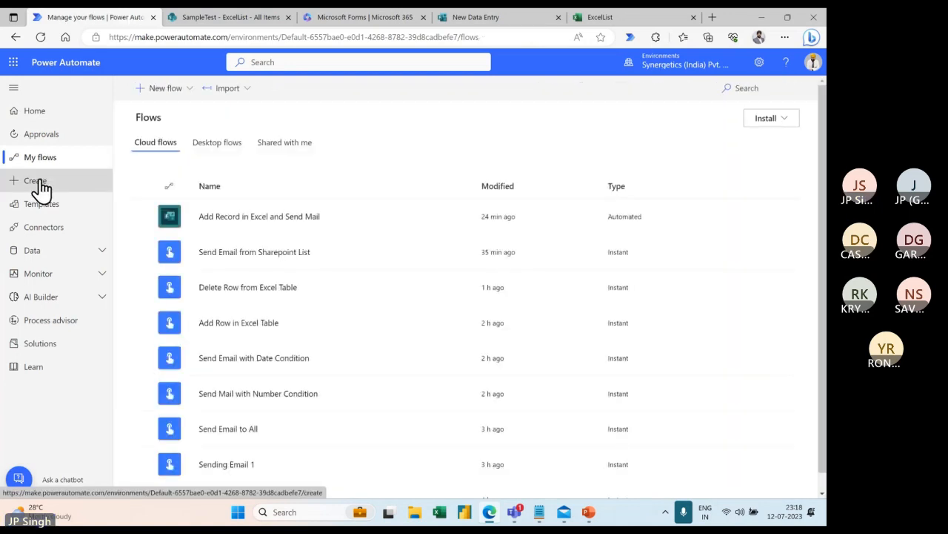
click(40, 184)
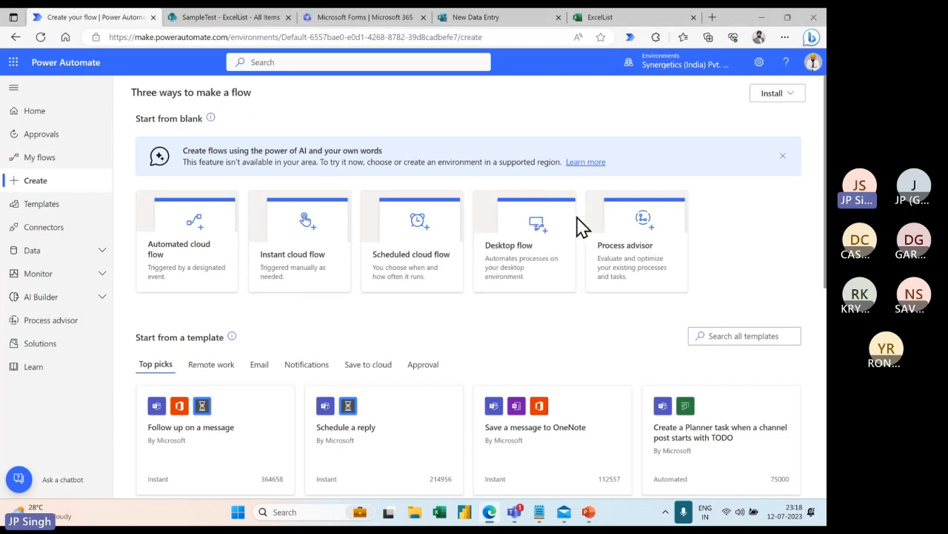
Scroll past the template cards on the Create page and open All templates.
scroll(576, 228, down, 1)
scroll(576, 228, down, 3)
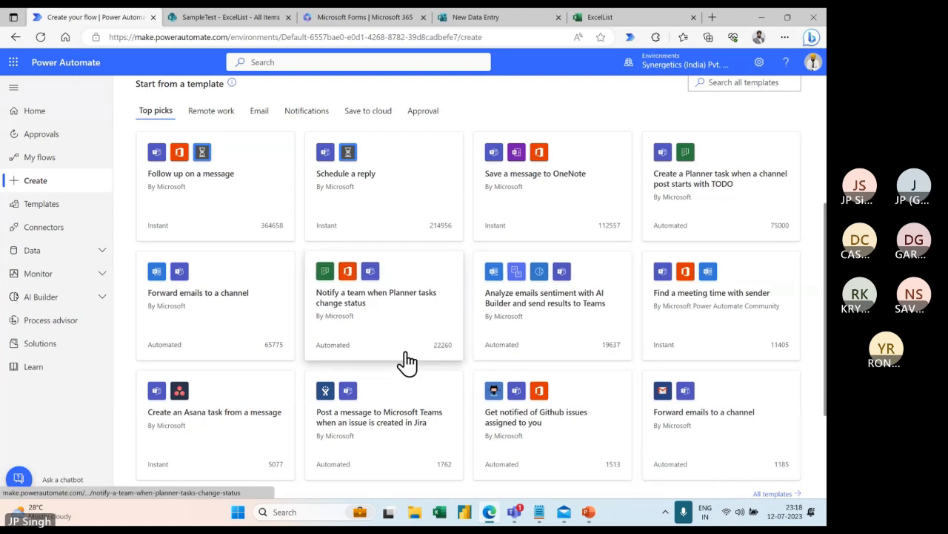
scroll(407, 363, down, 2)
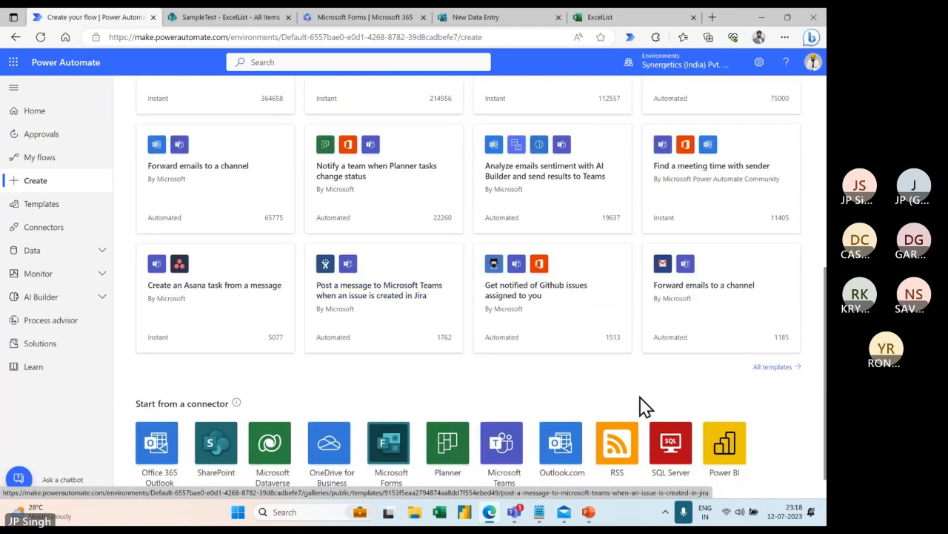
click(777, 366)
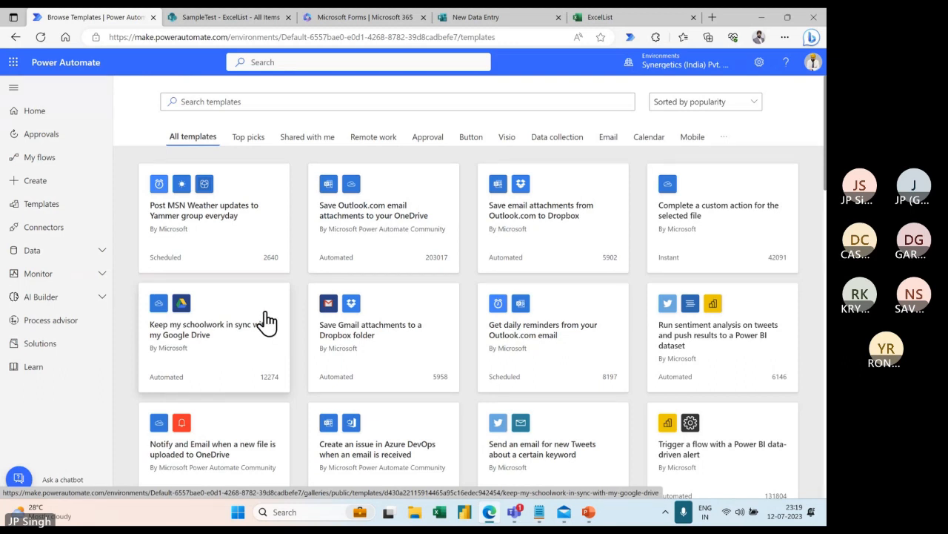
Open the 'Save Office 365 email attachments to specified OneDrive for Business folder' template.
scroll(267, 323, down, 3)
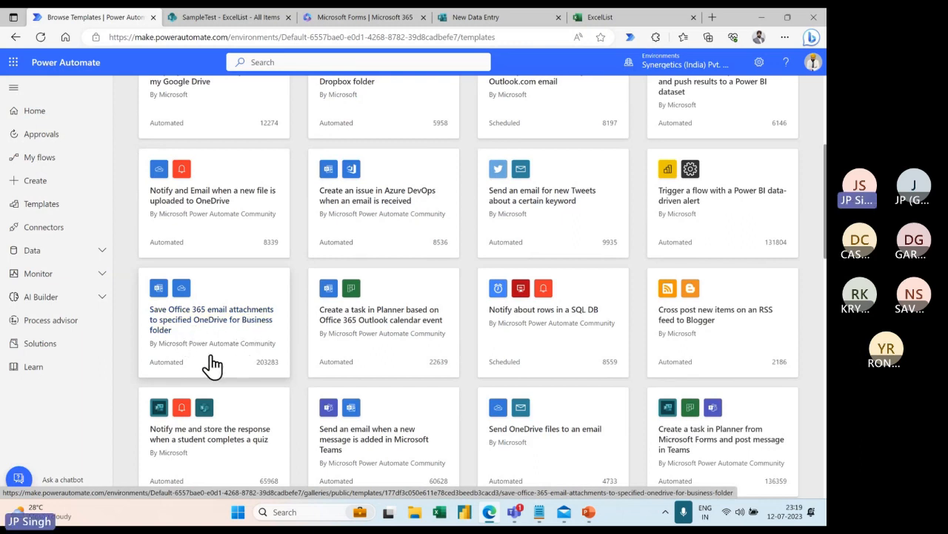
click(209, 317)
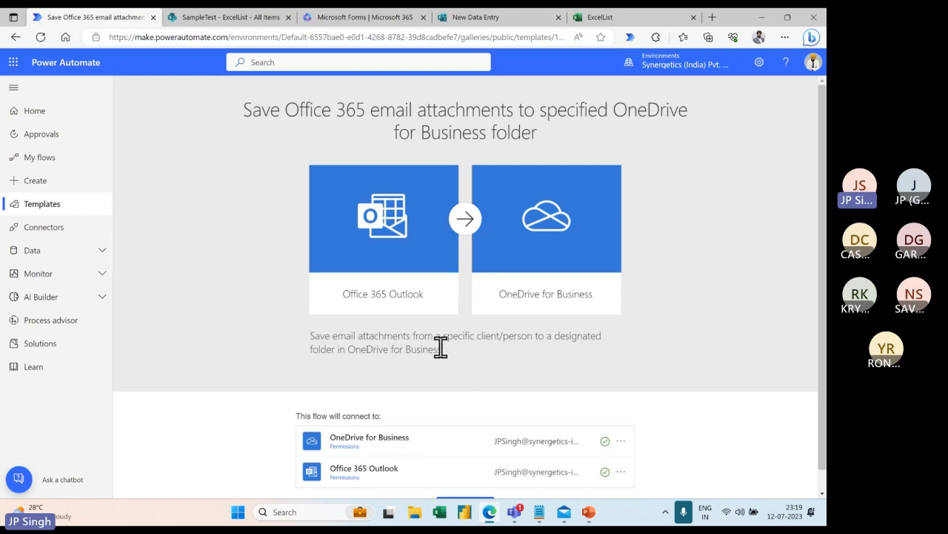
Continue from the template page to create the flow in the designer.
scroll(438, 346, down, 1)
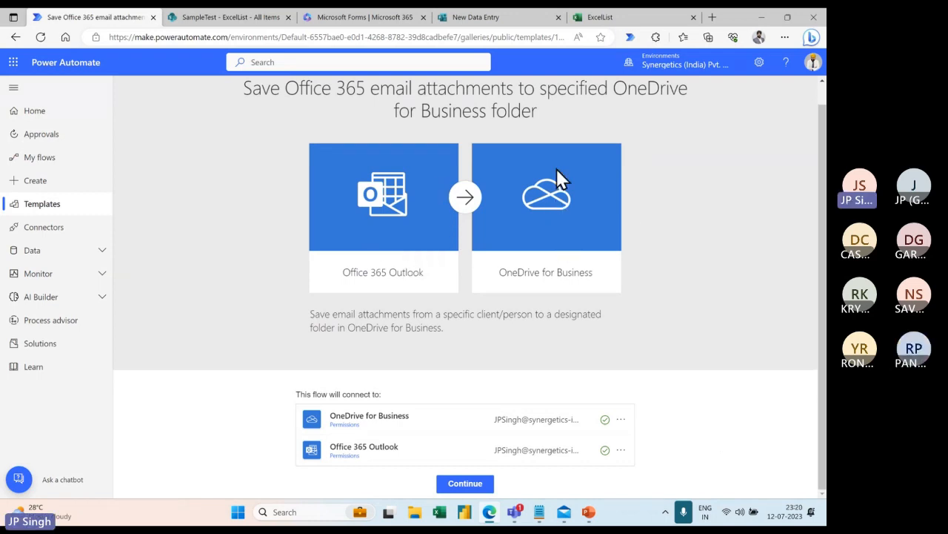
click(466, 484)
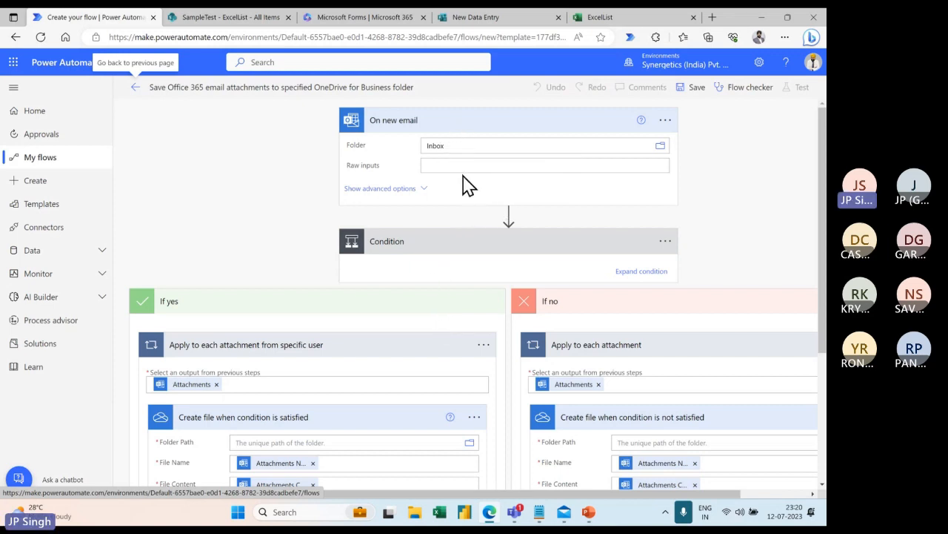
Expand the Condition and enter the sender's user name as the value the From field must contain.
scroll(477, 238, down, 1)
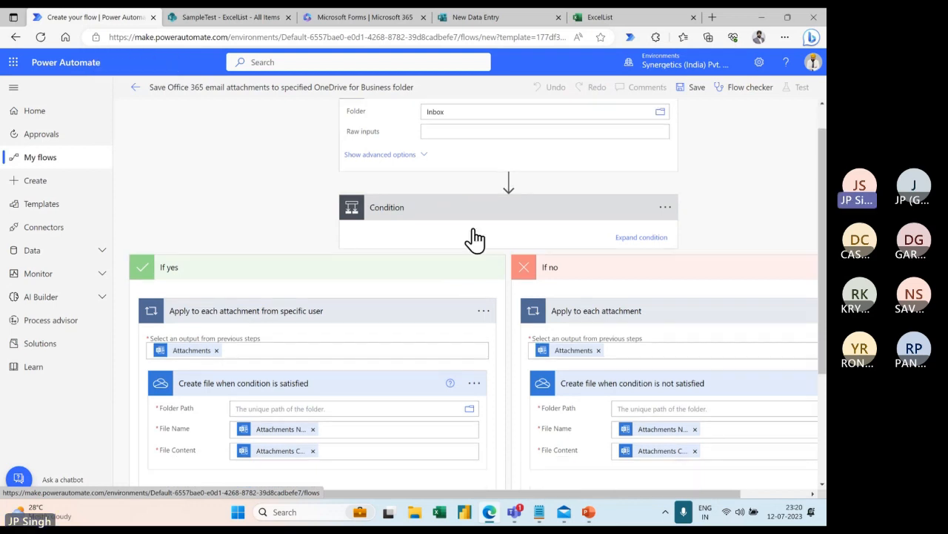
click(641, 213)
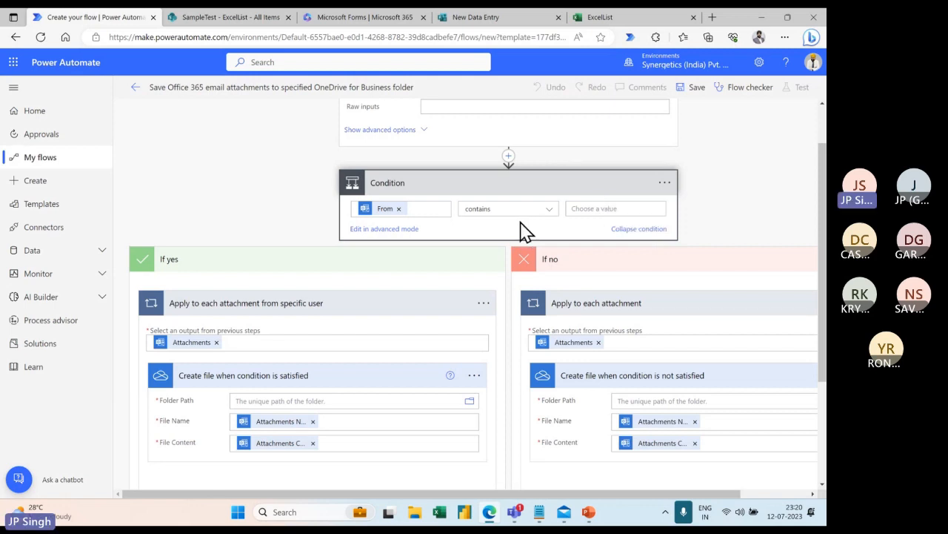
scroll(520, 230, up, 1)
scroll(522, 232, down, 1)
click(591, 209)
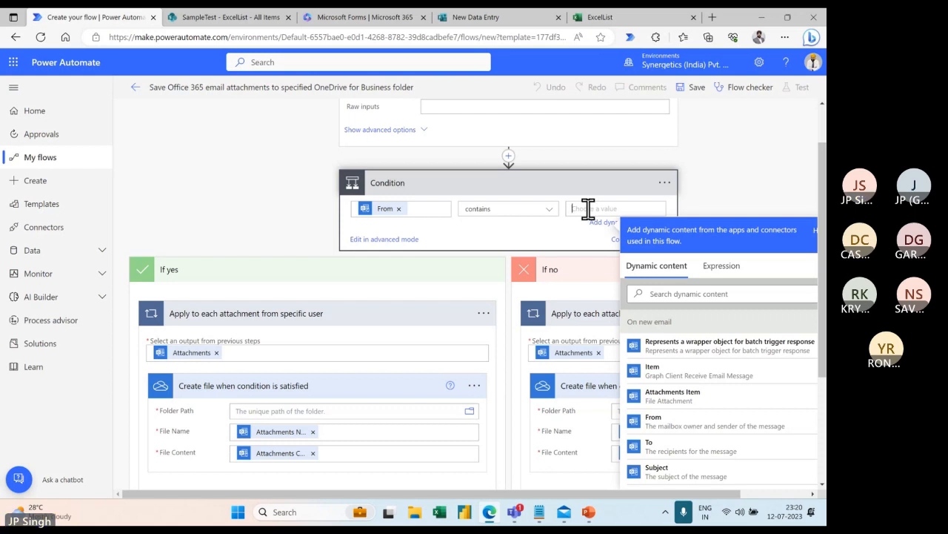
scroll(518, 231, up, 1)
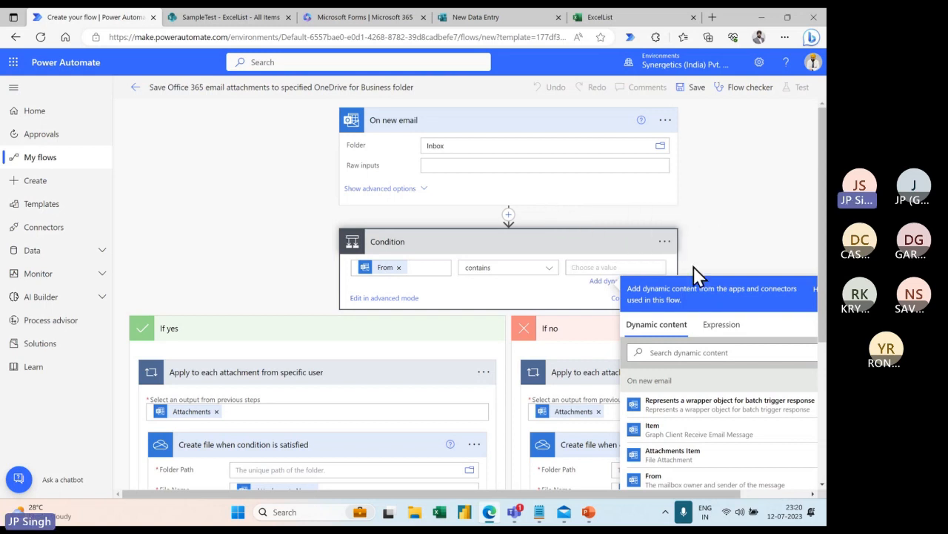
scroll(443, 300, down, 2)
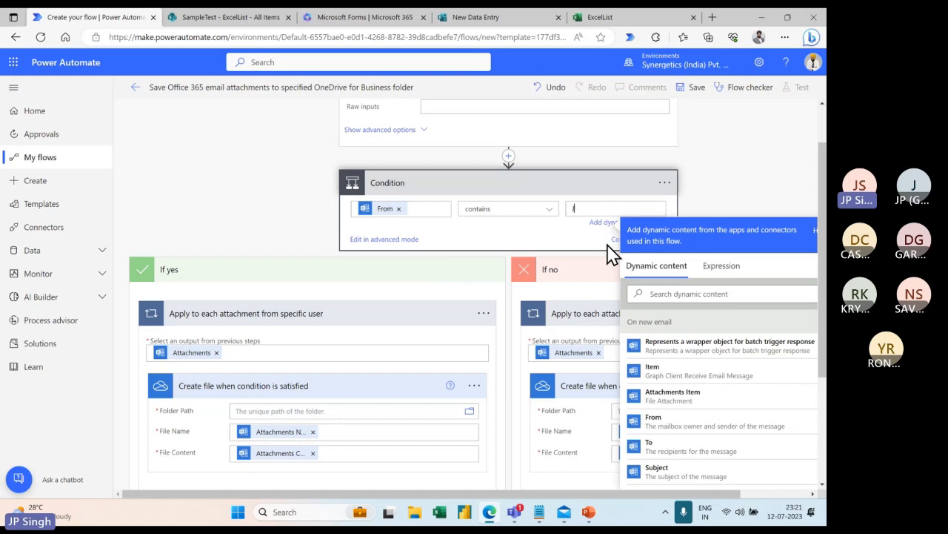
click(711, 203)
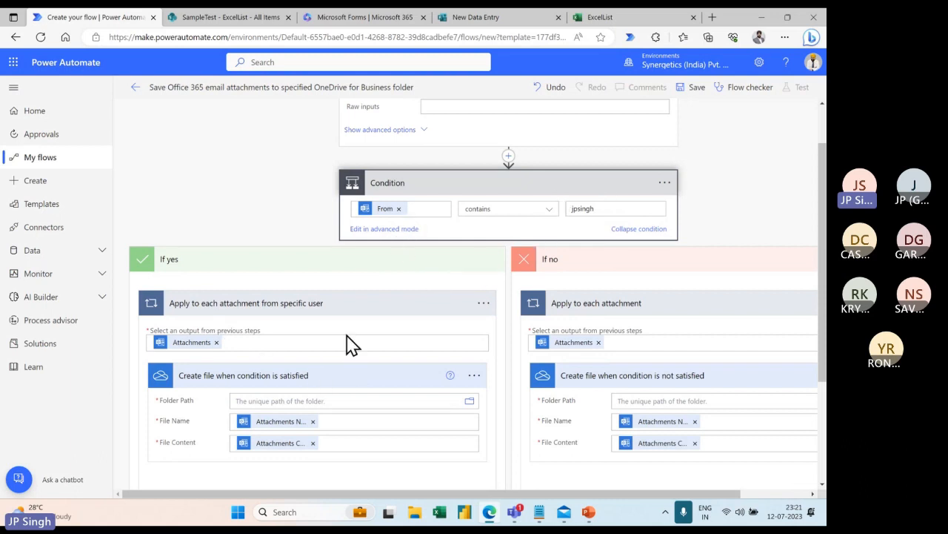
Set the branch's Folder Path to /Attachments in OneDrive, then switch to the SharePoint ExcelList tab.
scroll(349, 344, down, 1)
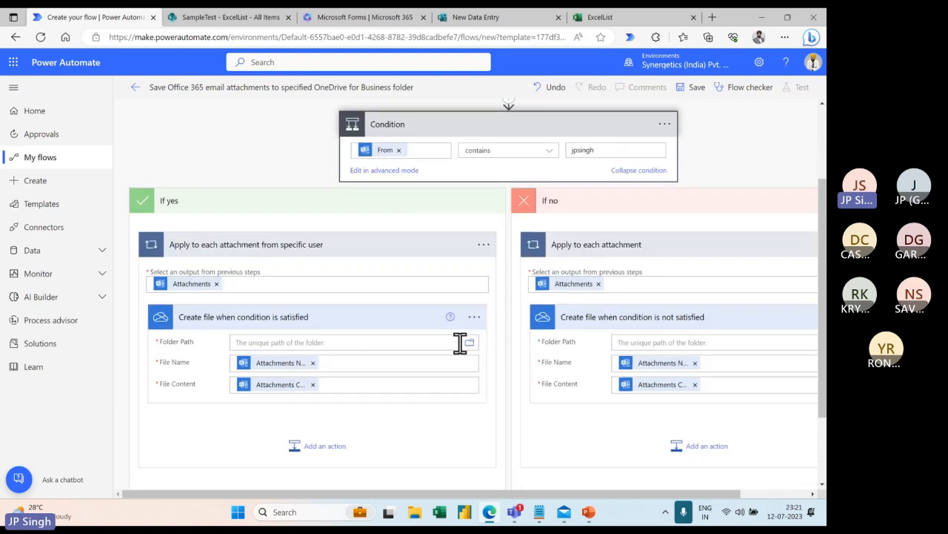
click(469, 343)
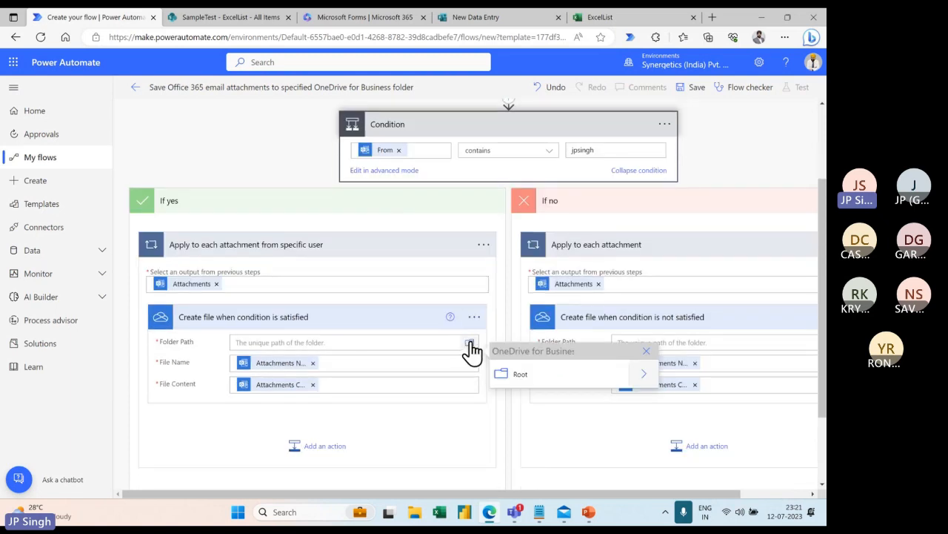
click(642, 380)
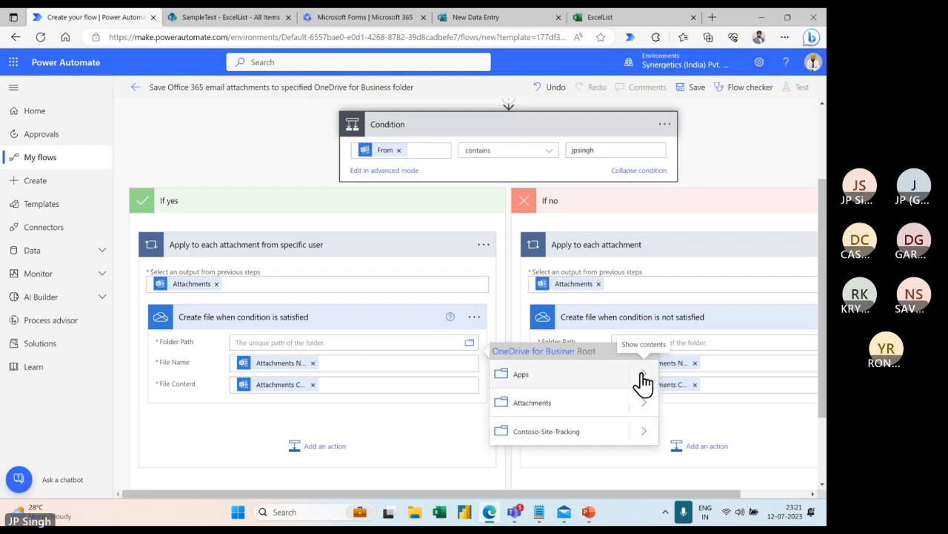
click(536, 412)
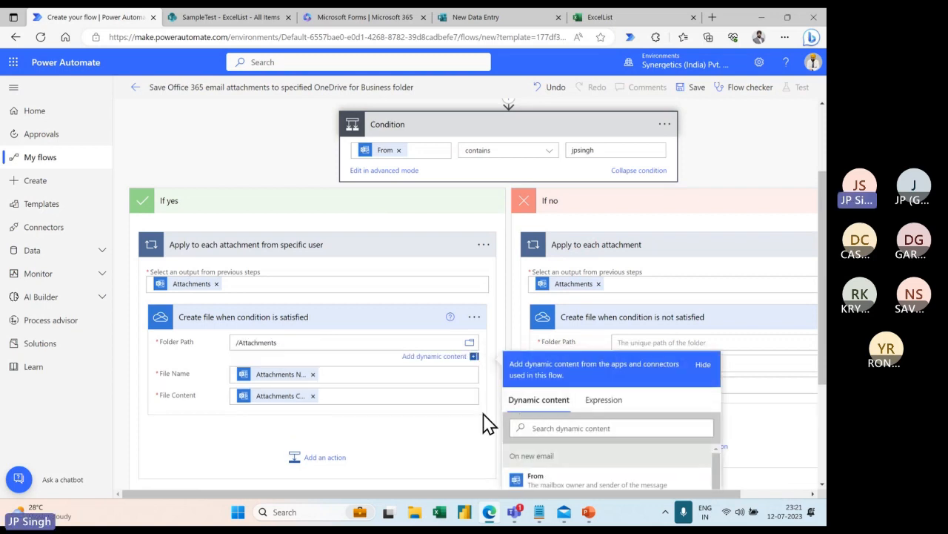
click(241, 17)
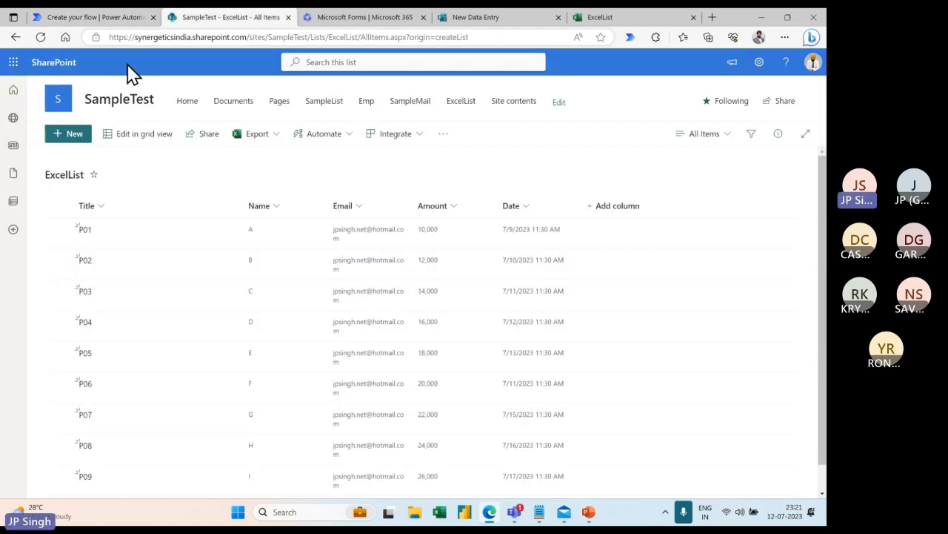
Open OneDrive from the app launcher, confirm My files > Attachments is empty, and return to the flow editor.
click(12, 64)
click(130, 133)
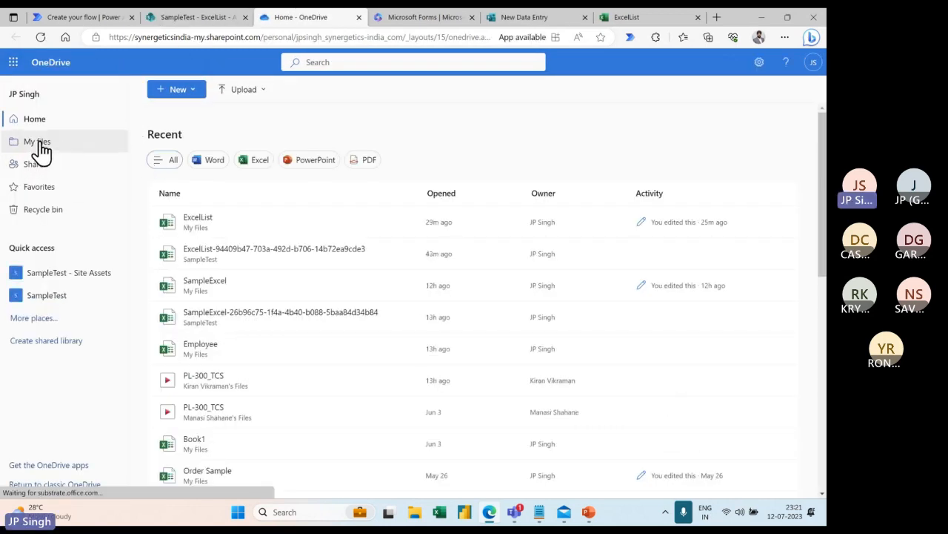
click(39, 148)
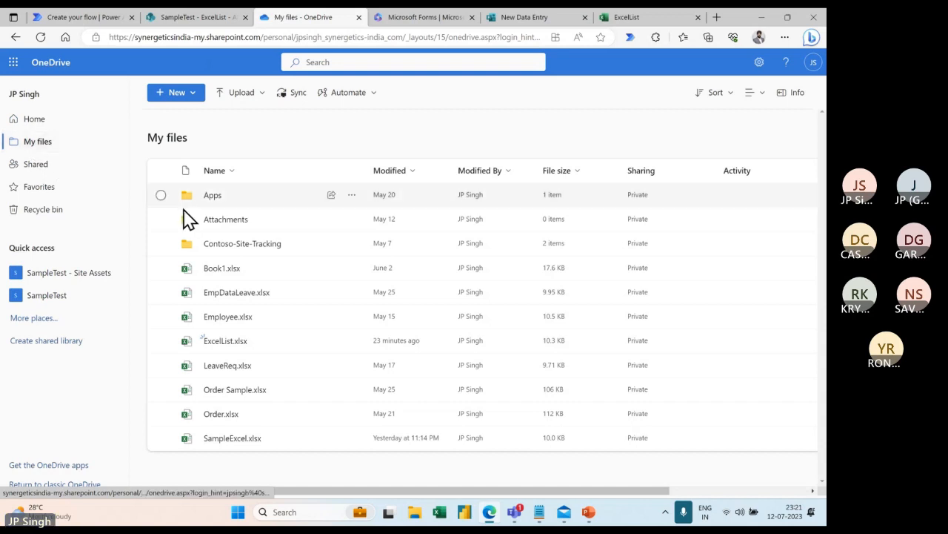
click(211, 220)
click(223, 227)
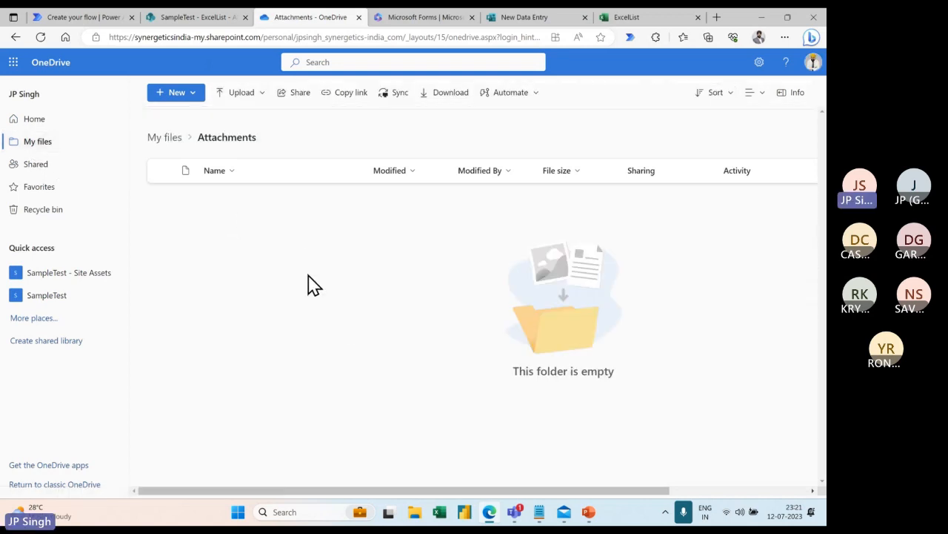
click(96, 18)
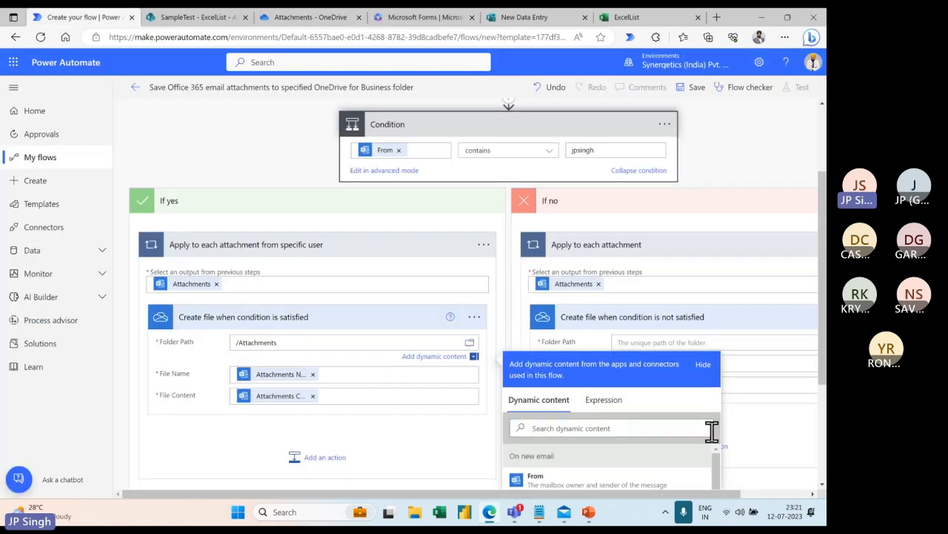
Point the 'Create file when condition is not satisfied' Folder Path to Root > Contoso-Site-Tracking.
click(676, 341)
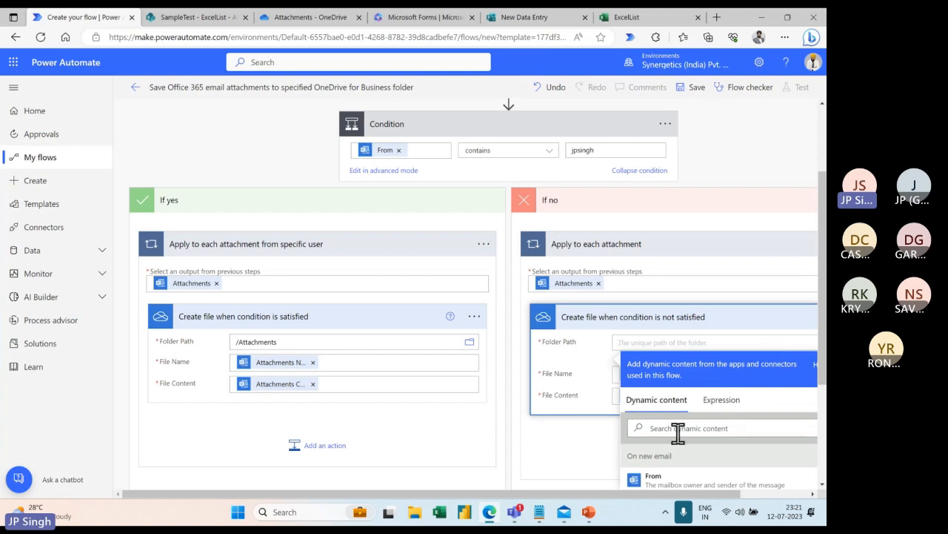
drag(590, 495, 657, 494)
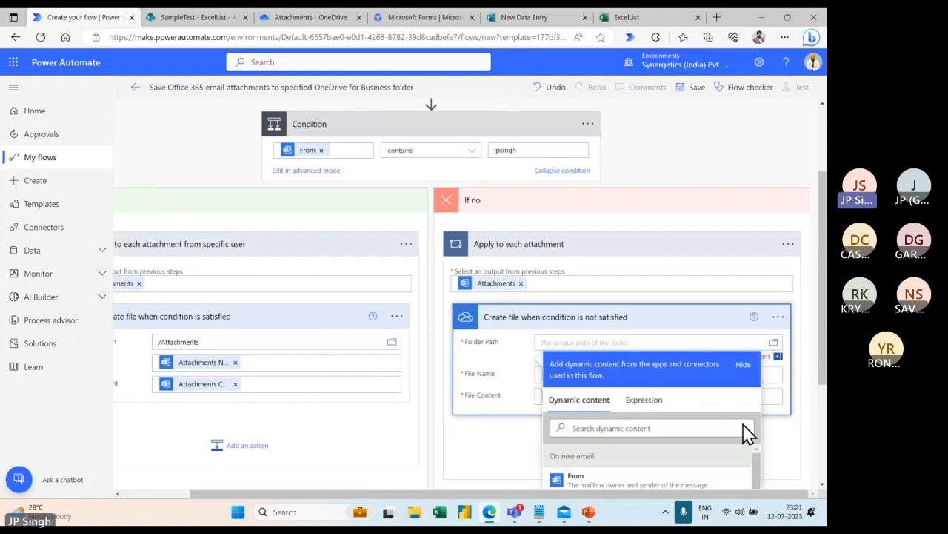
click(774, 344)
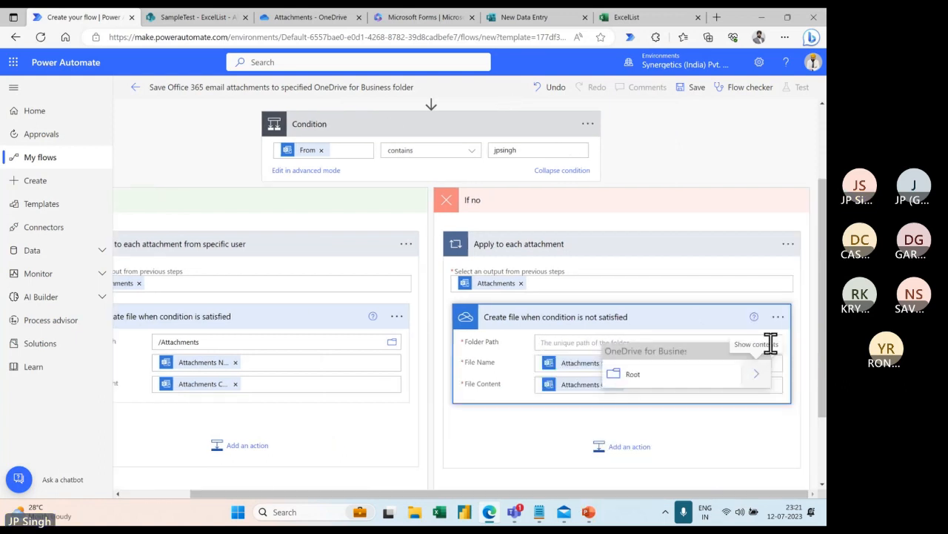
click(755, 376)
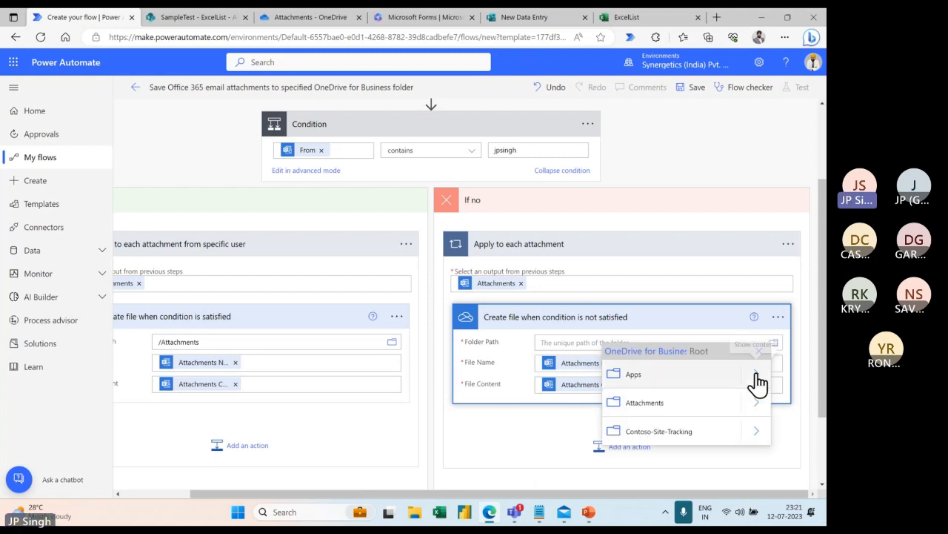
click(663, 434)
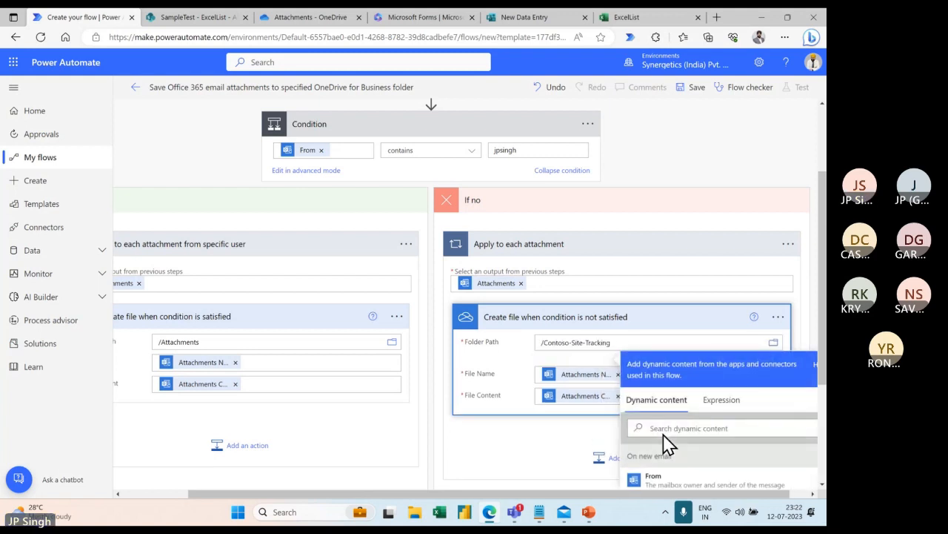
click(521, 458)
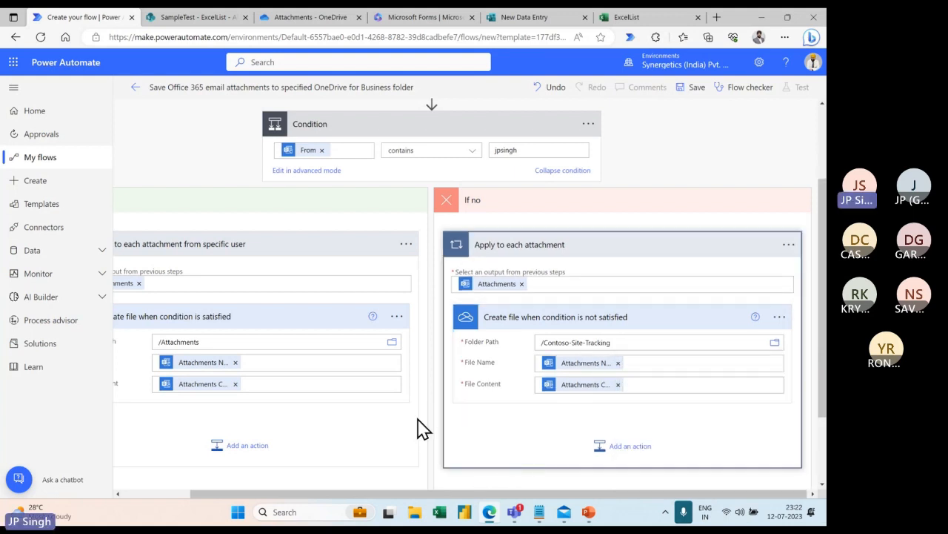
scroll(418, 398, up, 3)
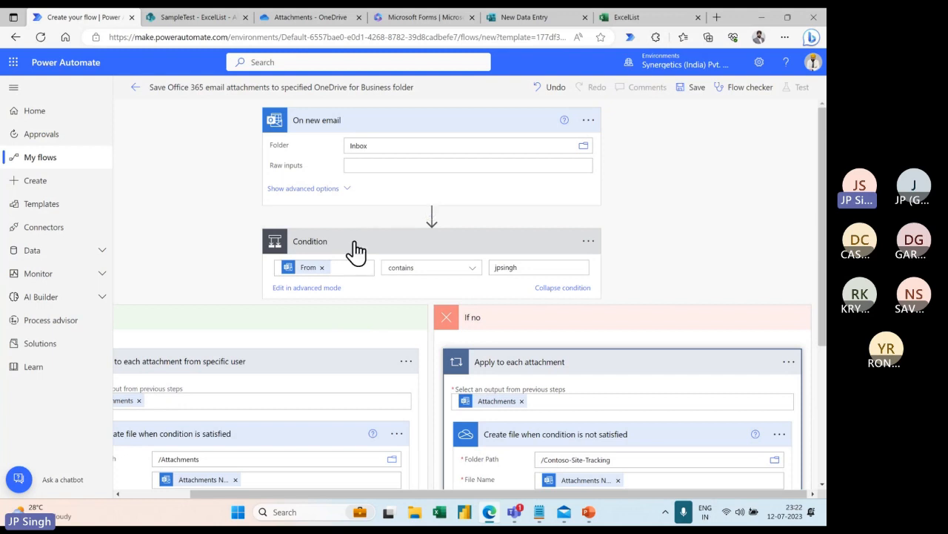
Save the edited flow, then switch to the Mail app's Hotmail inbox.
click(698, 88)
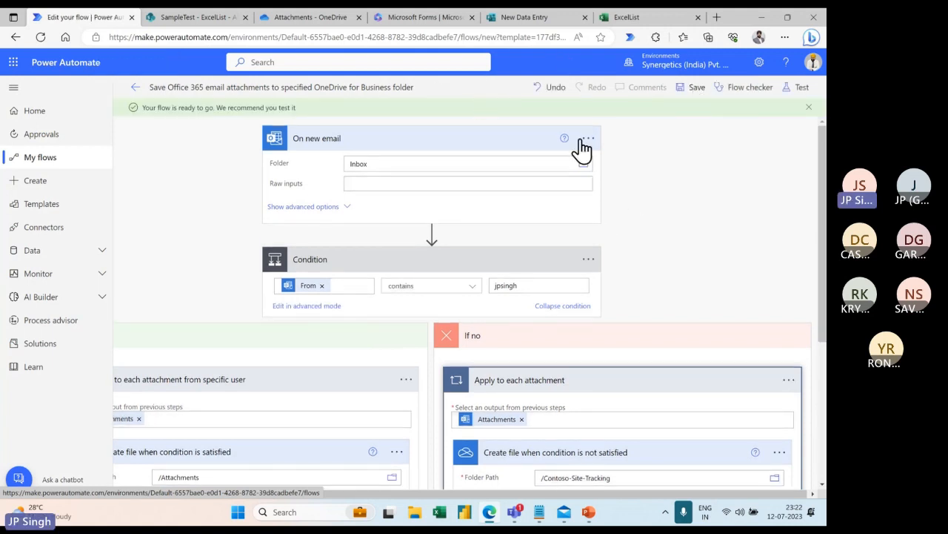
click(564, 512)
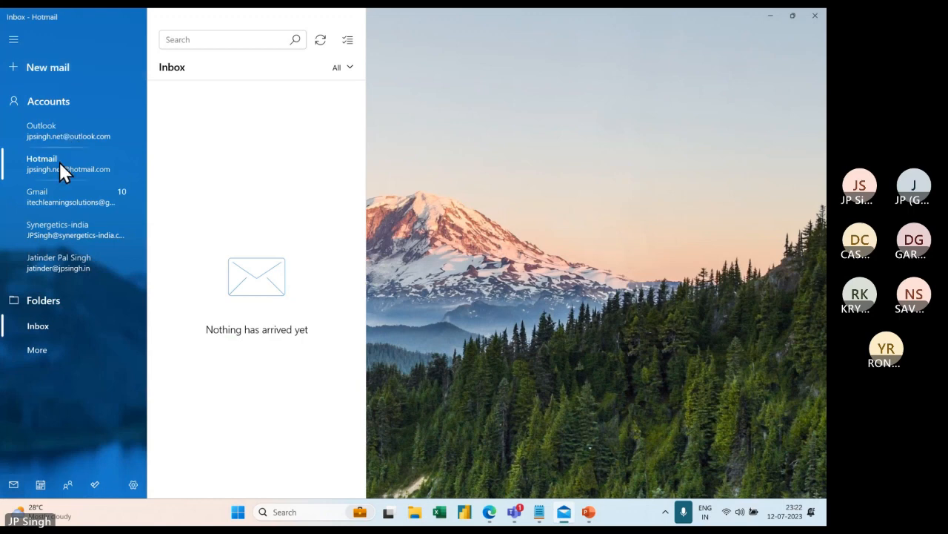
Write a new mail to the suggested contact, subject 'Test Mail for Download', with a two-line greeting-and-'Testing' body.
click(65, 64)
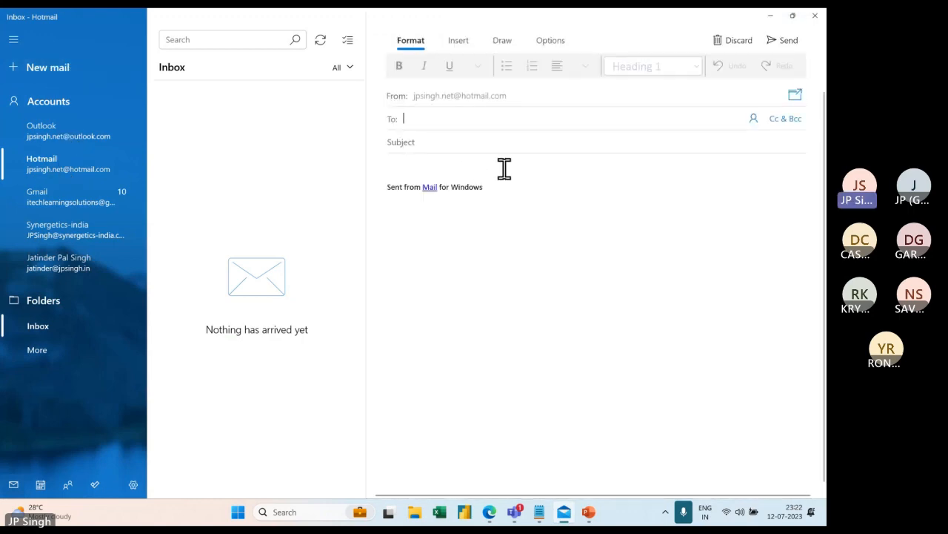
text(jp)
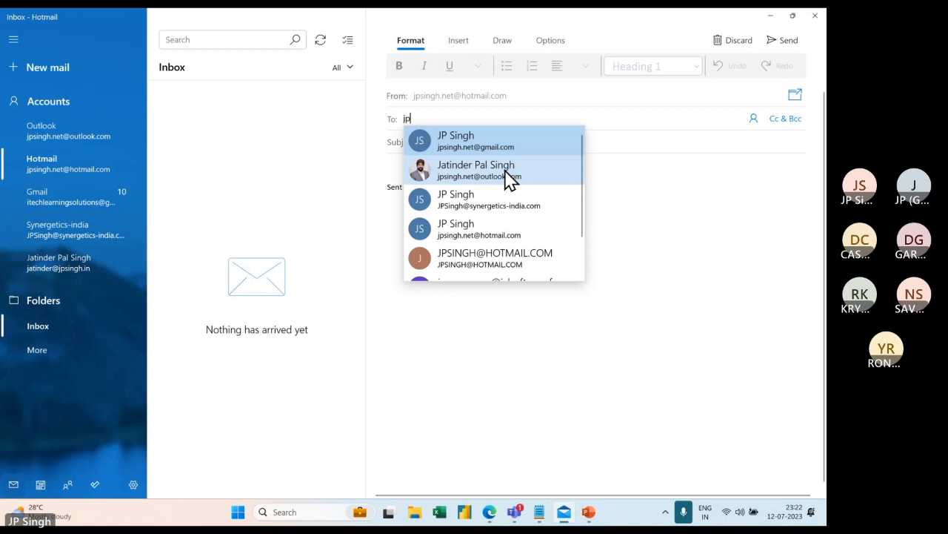
click(493, 197)
click(452, 143)
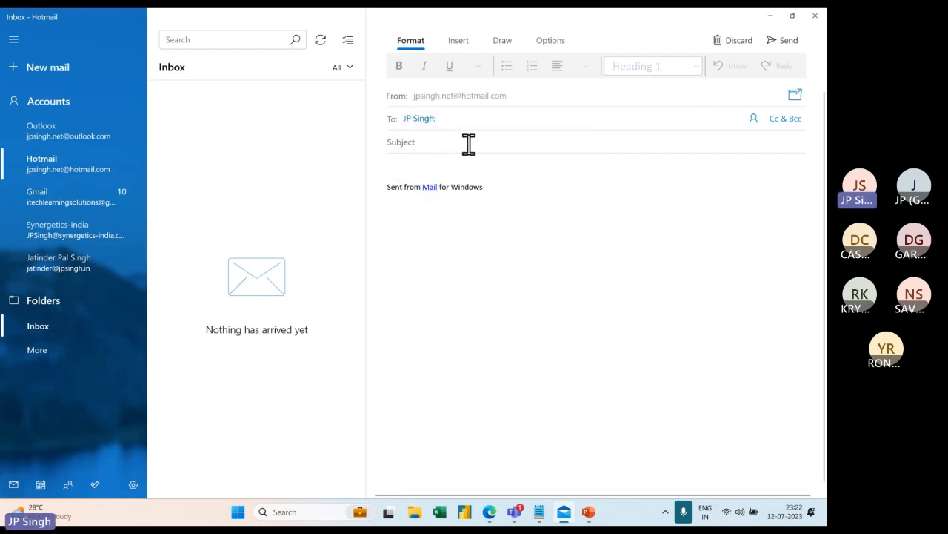
text(Test)
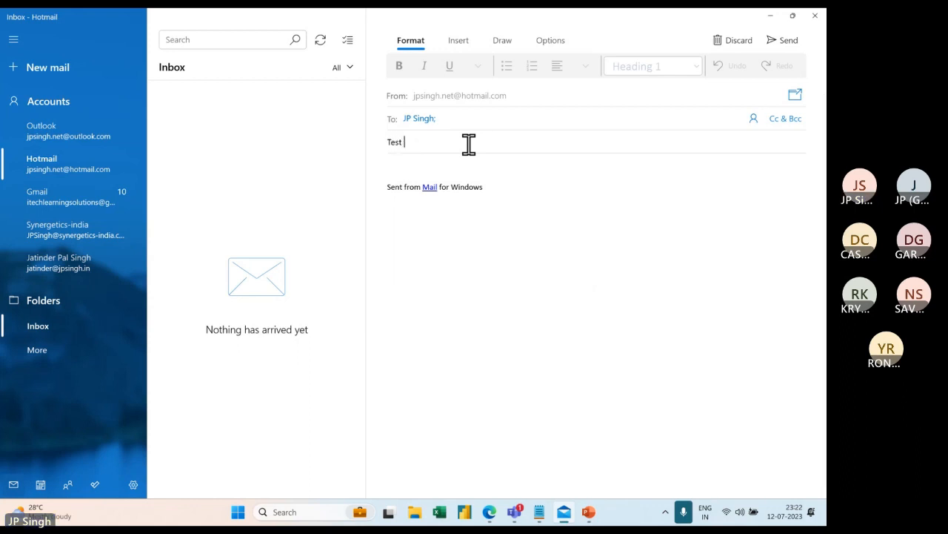
text( Mail for Download)
click(432, 168)
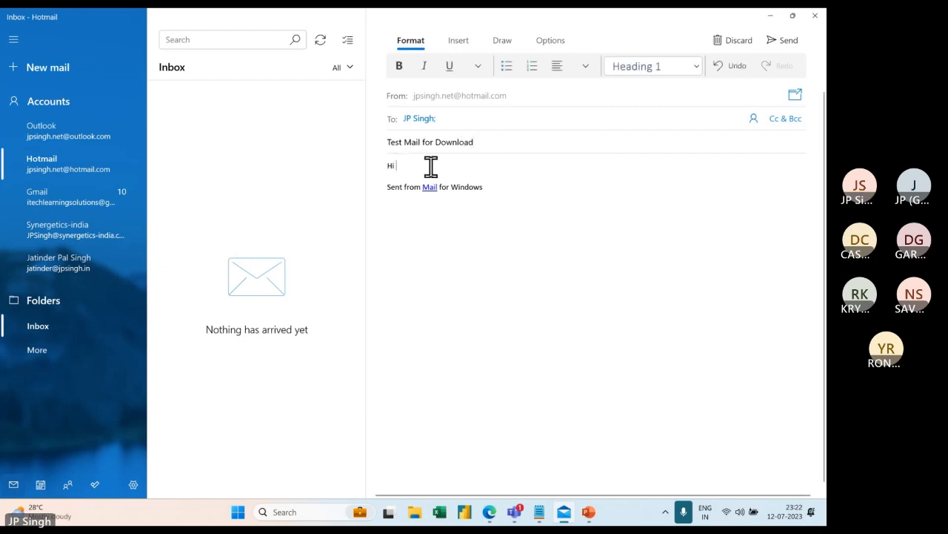
text(Hi JP)
key(Return)
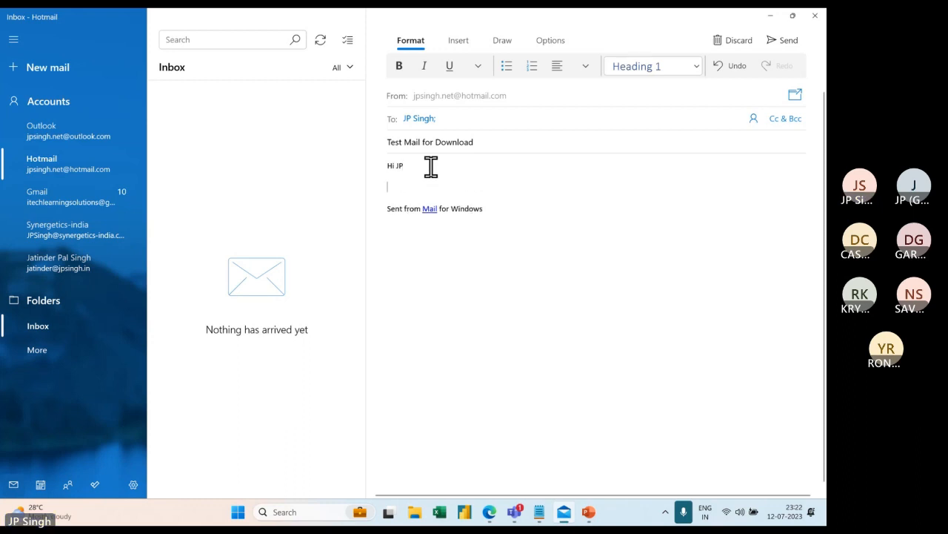
text(Testing)
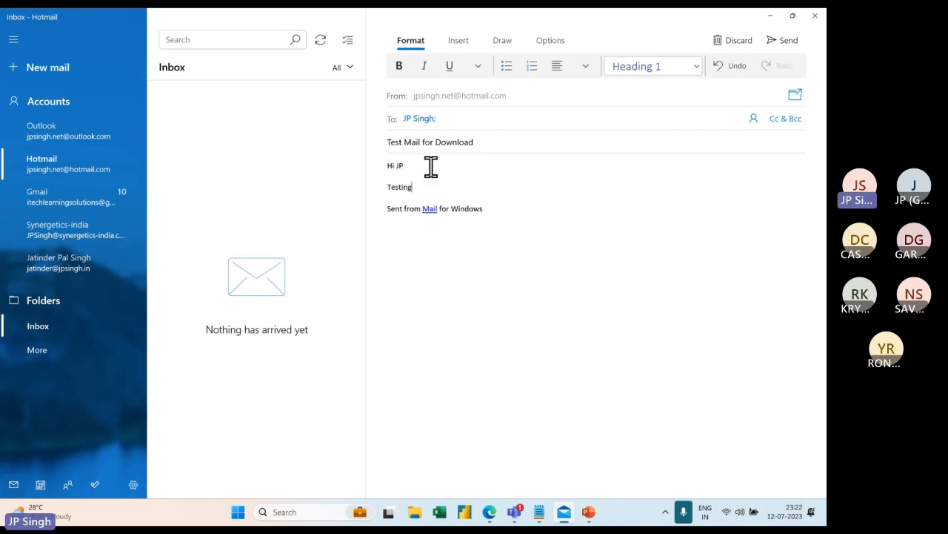
Attach ExcelList.xlsx from the Desktop to the message.
click(462, 42)
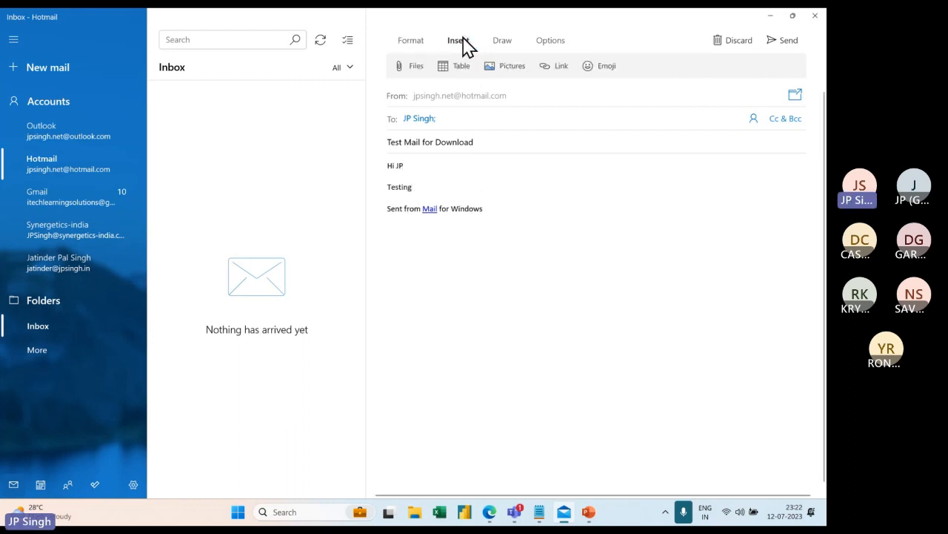
click(415, 67)
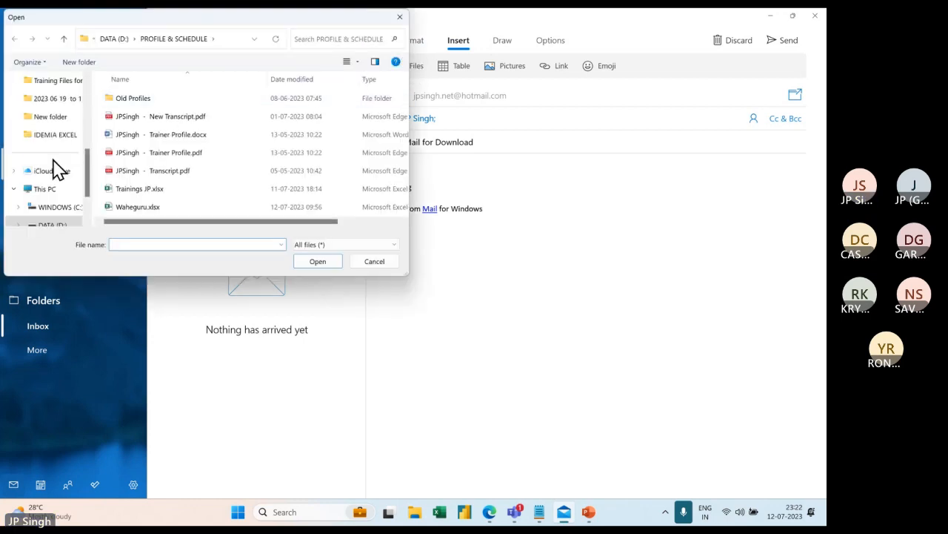
scroll(48, 141, up, 3)
scroll(50, 137, up, 2)
click(46, 118)
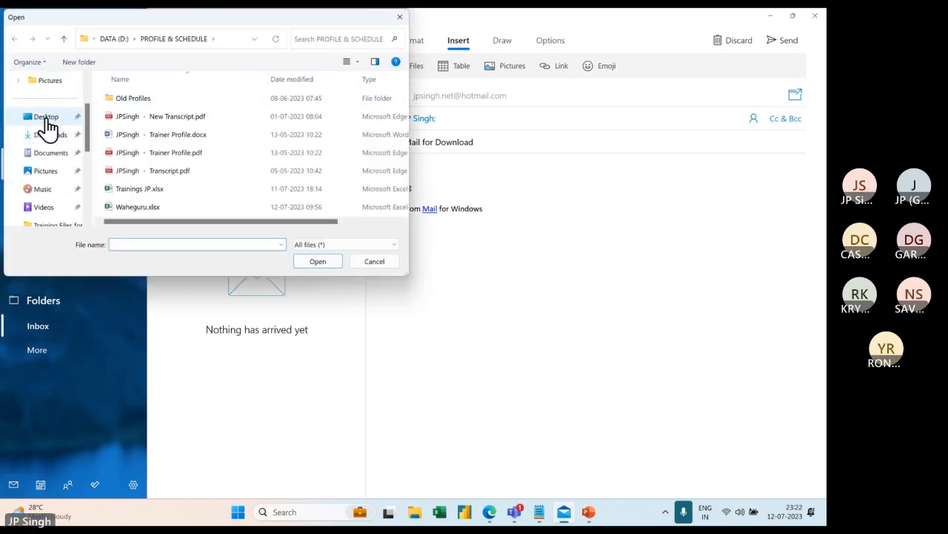
scroll(345, 200, down, 1)
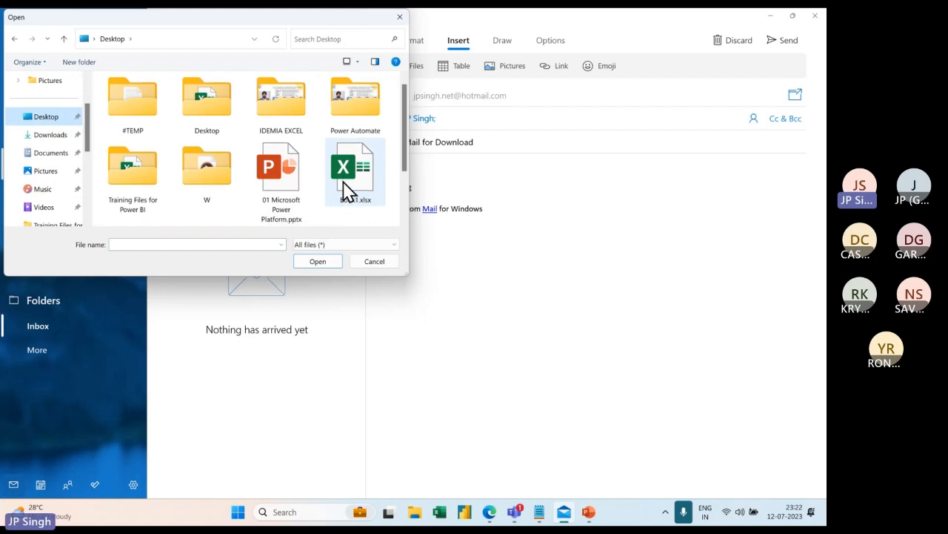
click(142, 196)
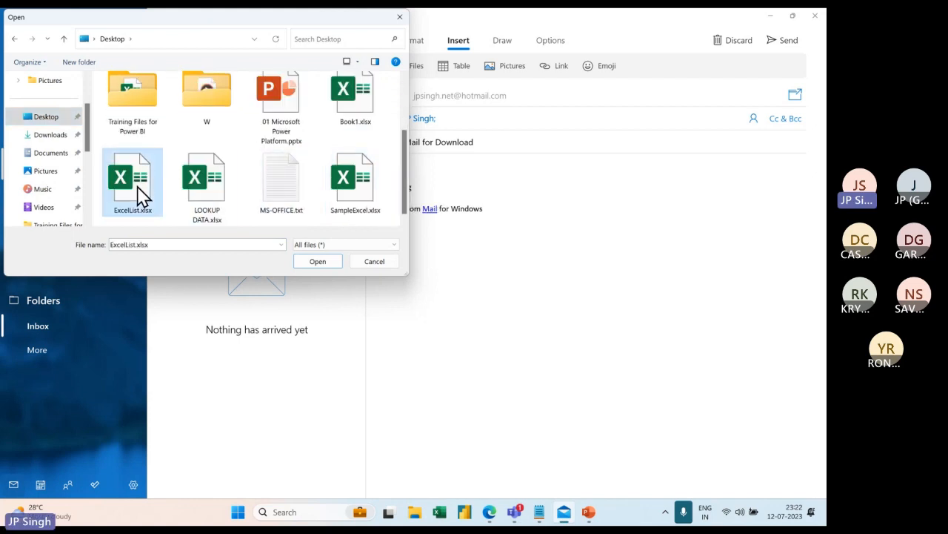
click(317, 261)
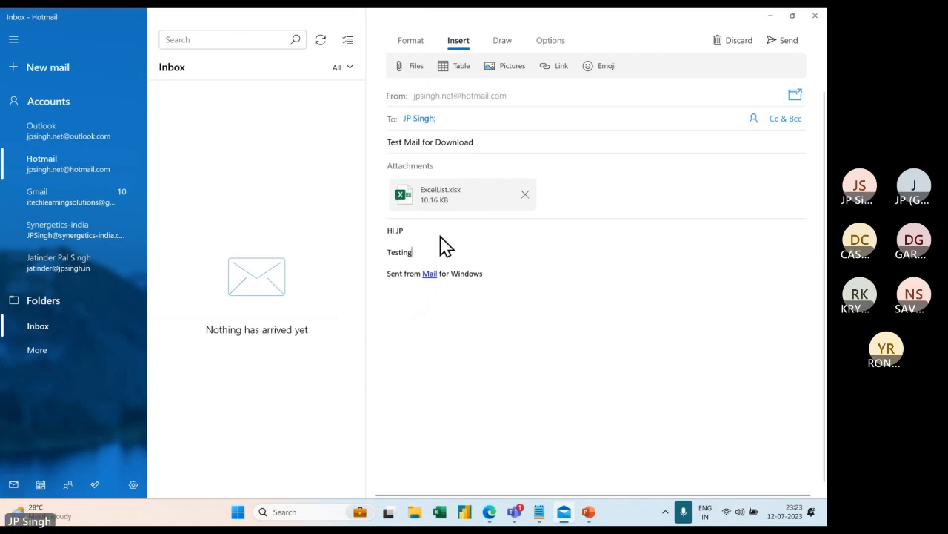
Send the test mail and check the account inboxes for its arrival before returning to the browser.
click(790, 42)
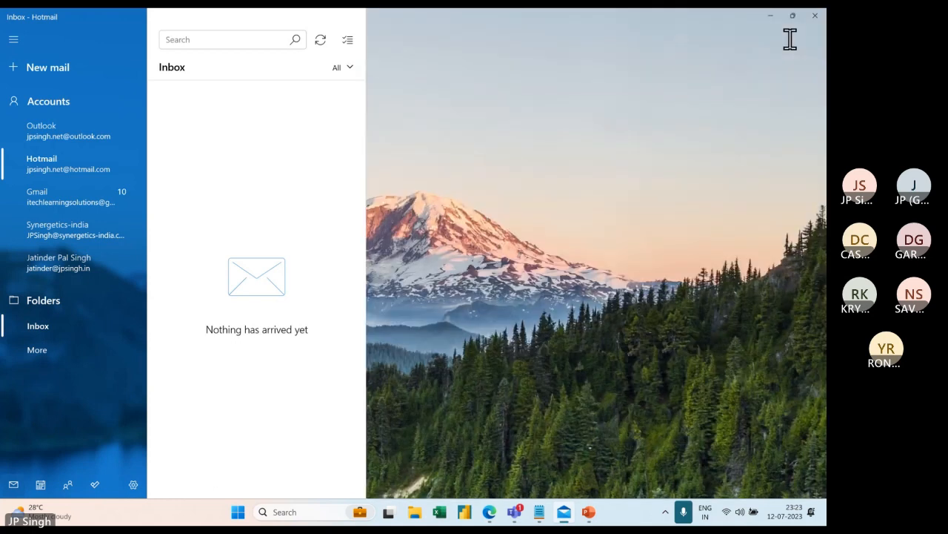
click(83, 230)
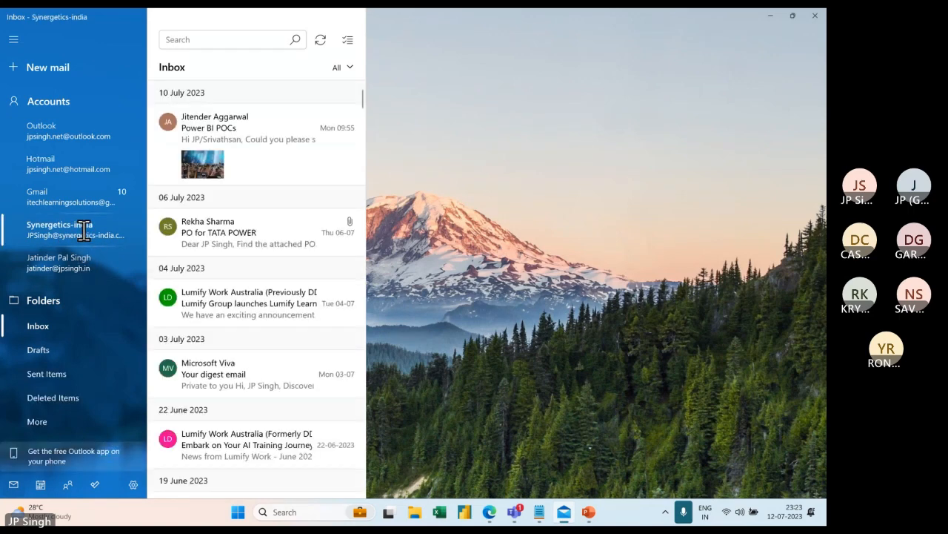
click(69, 132)
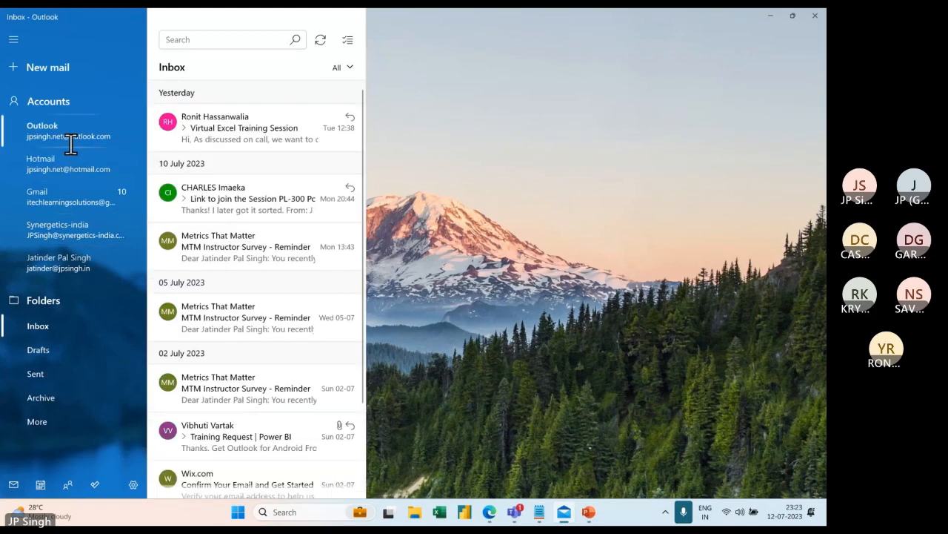
click(63, 164)
click(63, 222)
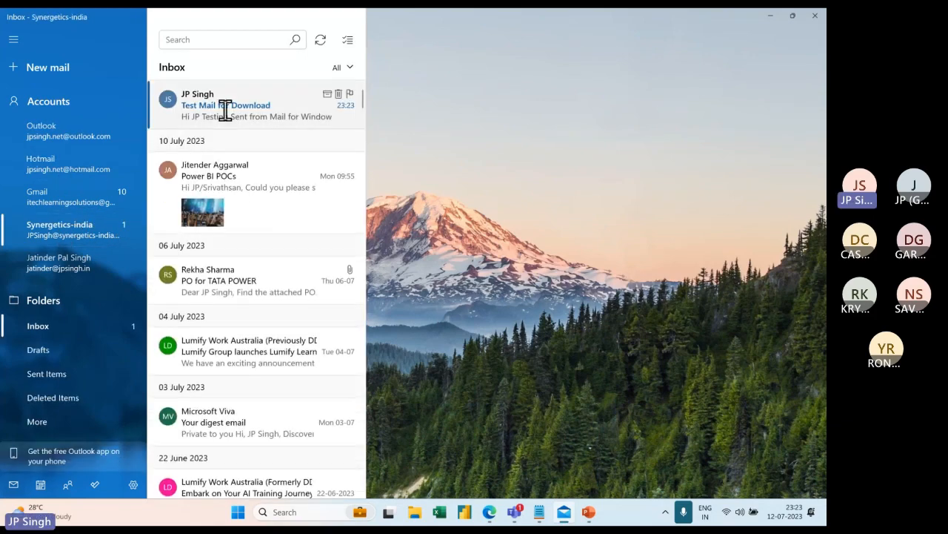
click(77, 225)
key(alt+Tab)
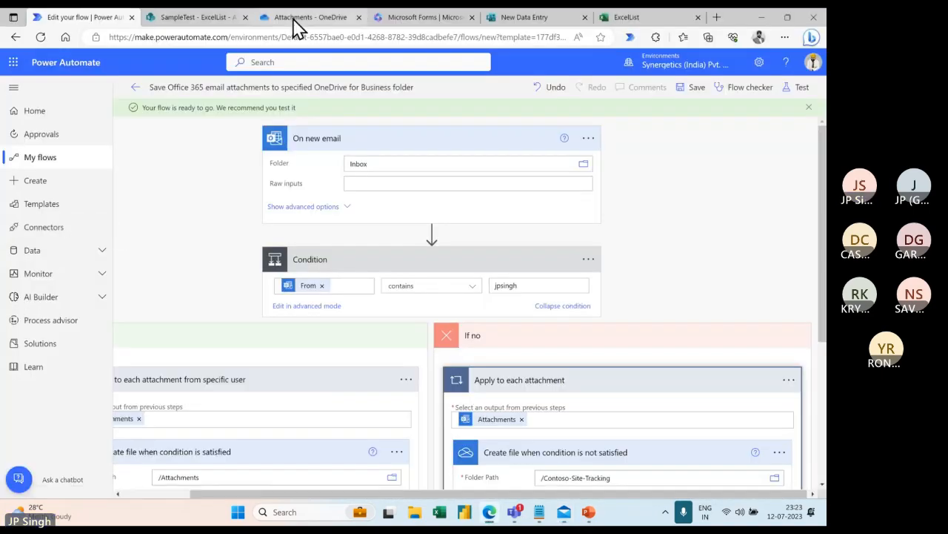
Refresh the OneDrive Attachments folder page to look for new files.
click(298, 21)
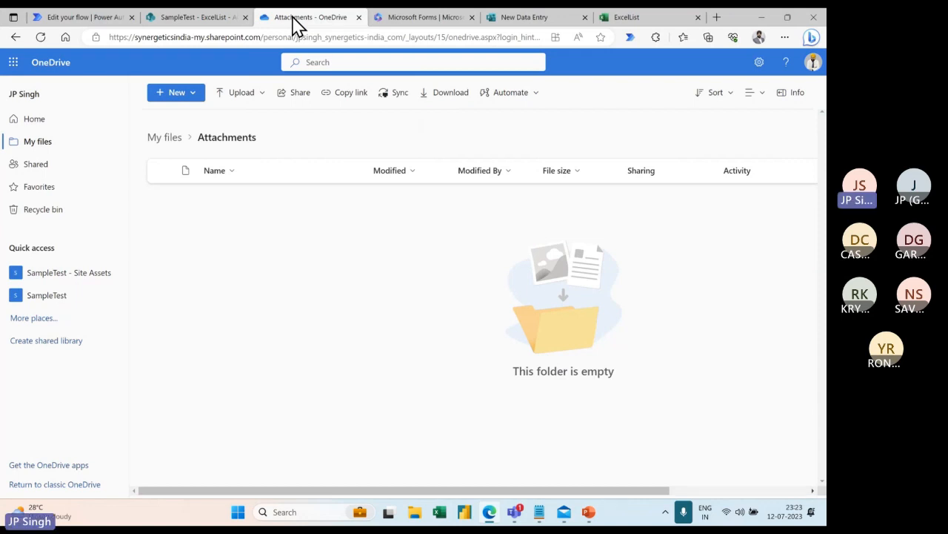
click(41, 37)
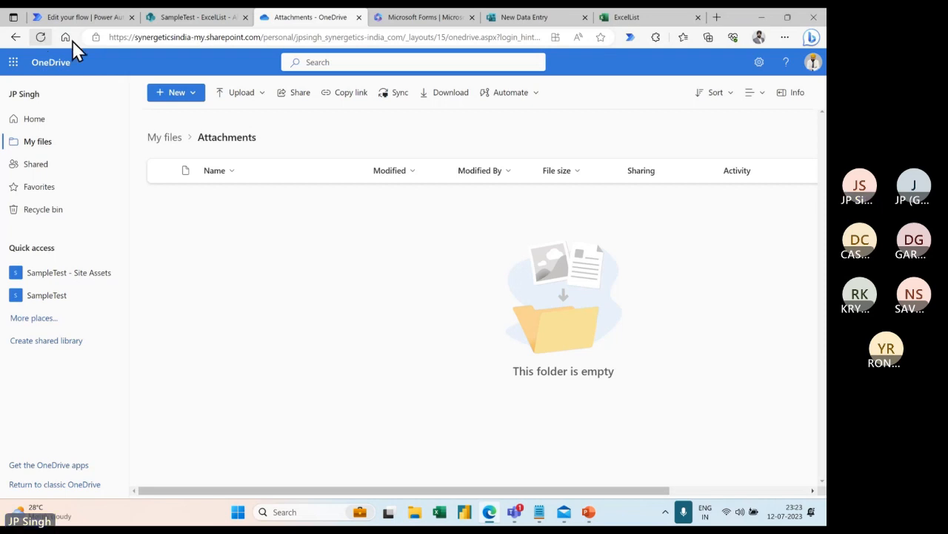
Reopen the attachment-saving flow from My flows via More commands > Edit, then return to OneDrive.
click(81, 18)
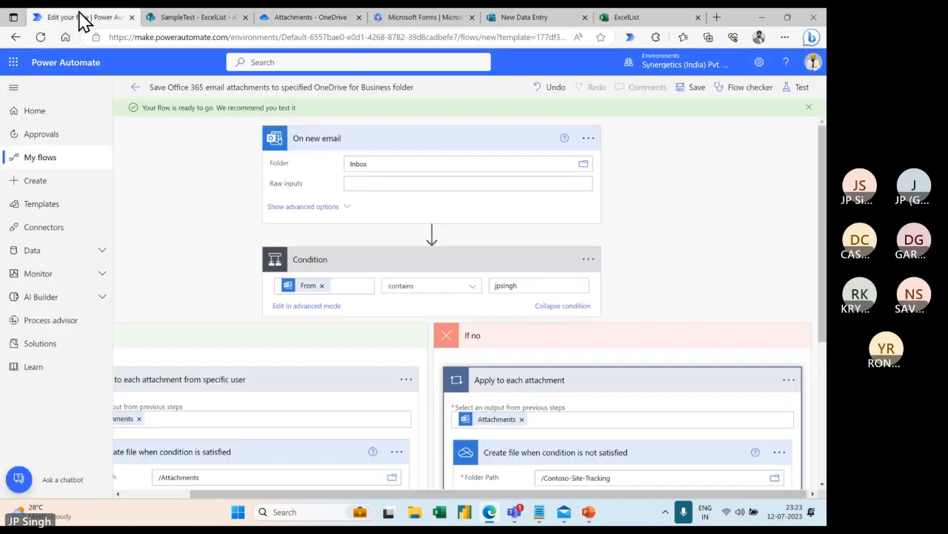
click(48, 160)
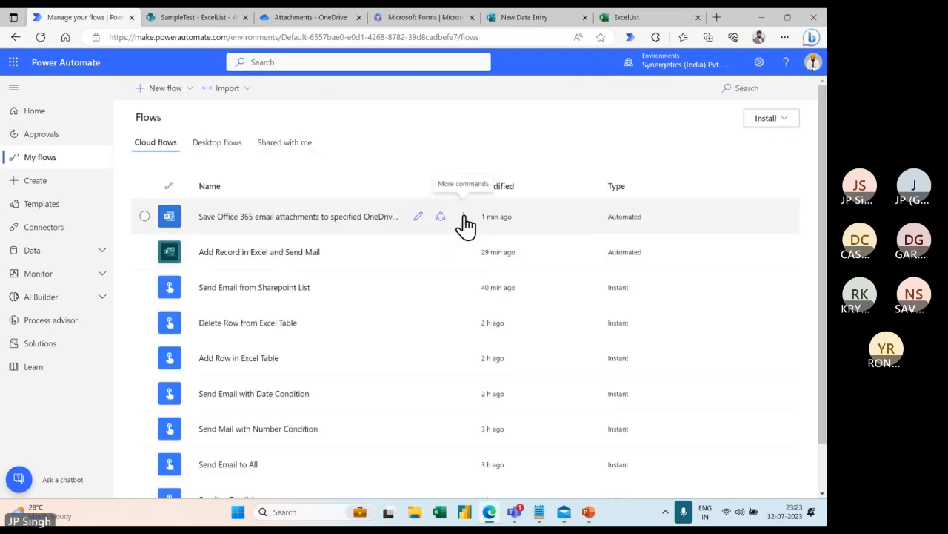
click(464, 219)
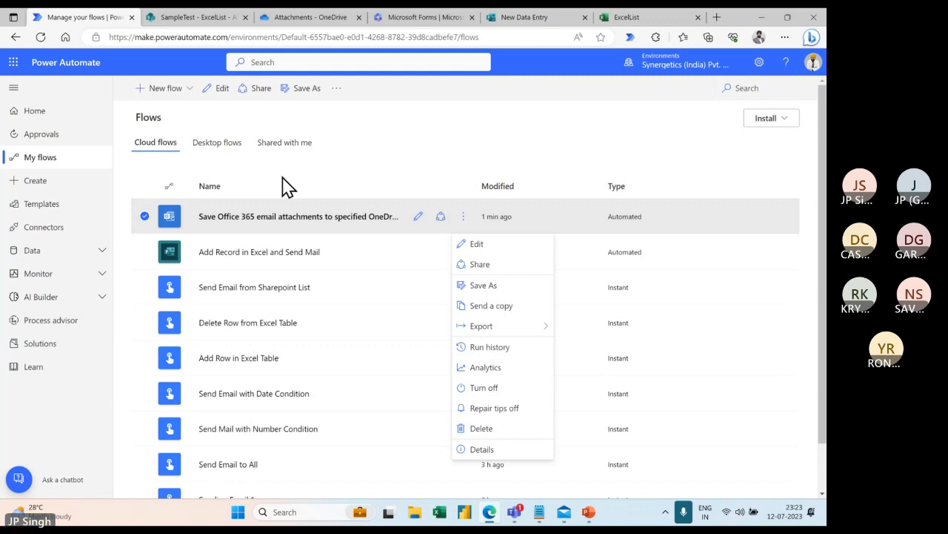
click(478, 249)
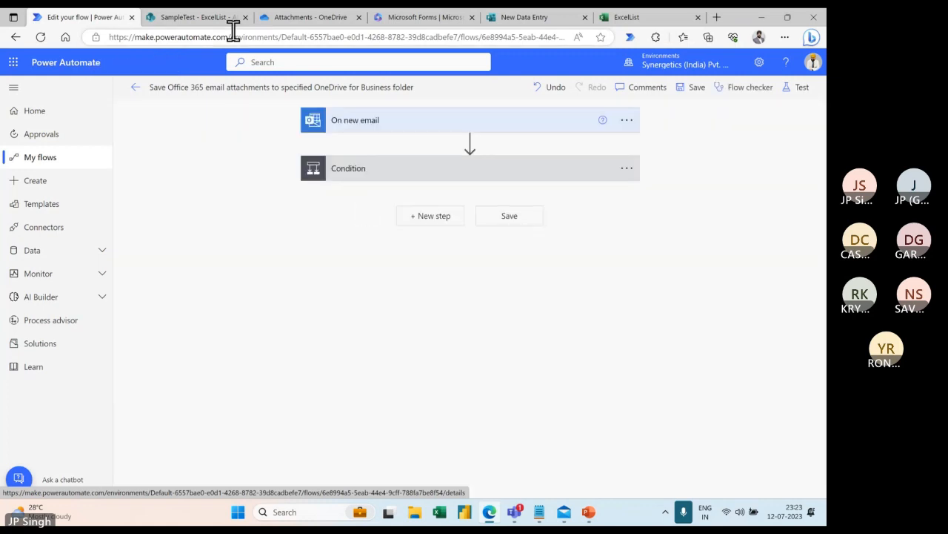
click(290, 20)
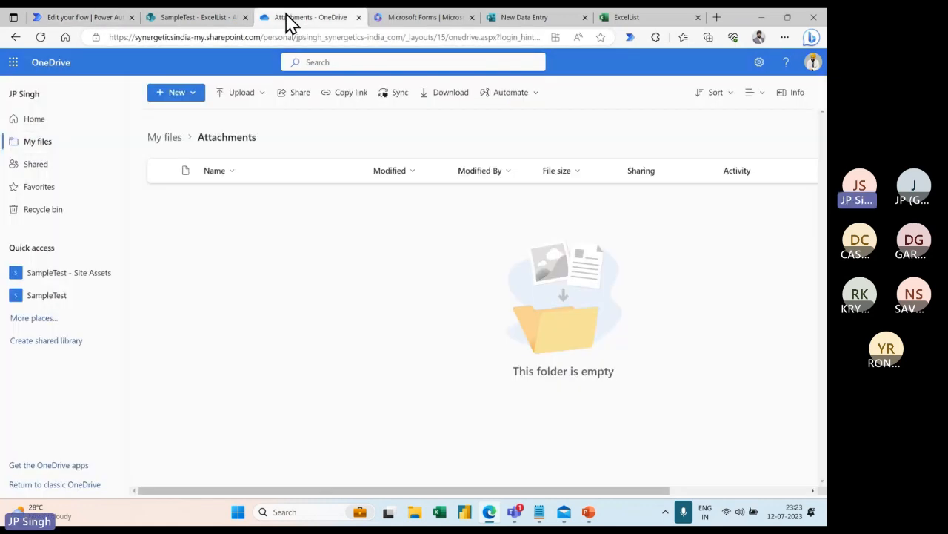
Go from Shared back to My files, open the empty Attachments folder, then return to the flow editor.
click(35, 164)
click(36, 142)
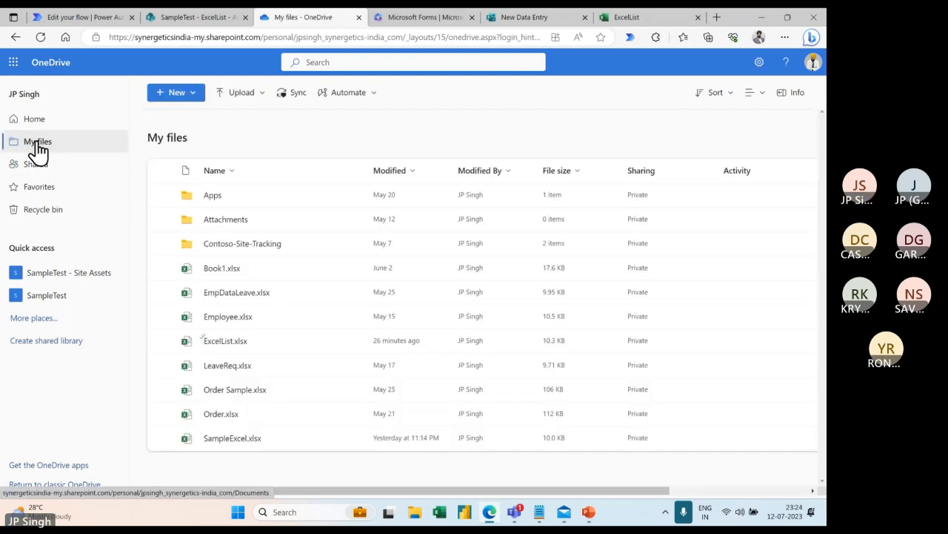
click(219, 219)
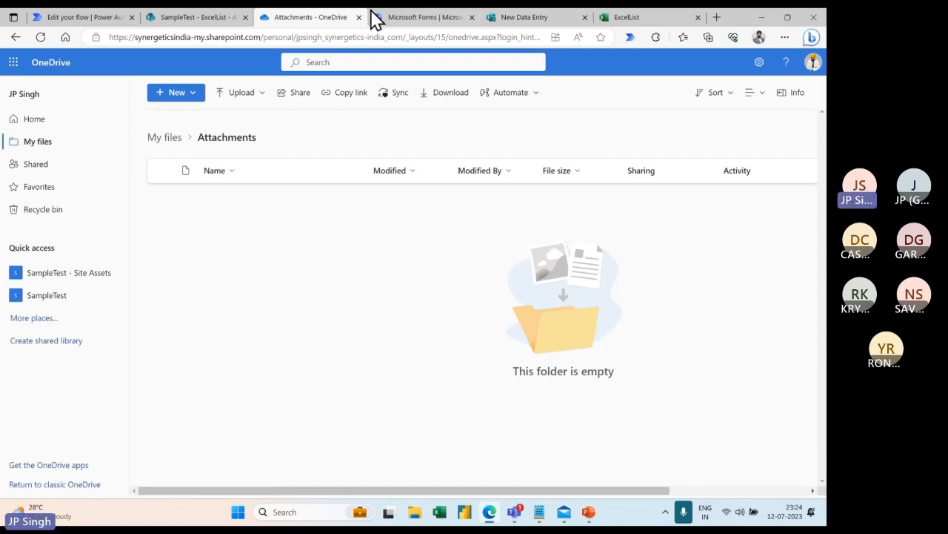
click(87, 18)
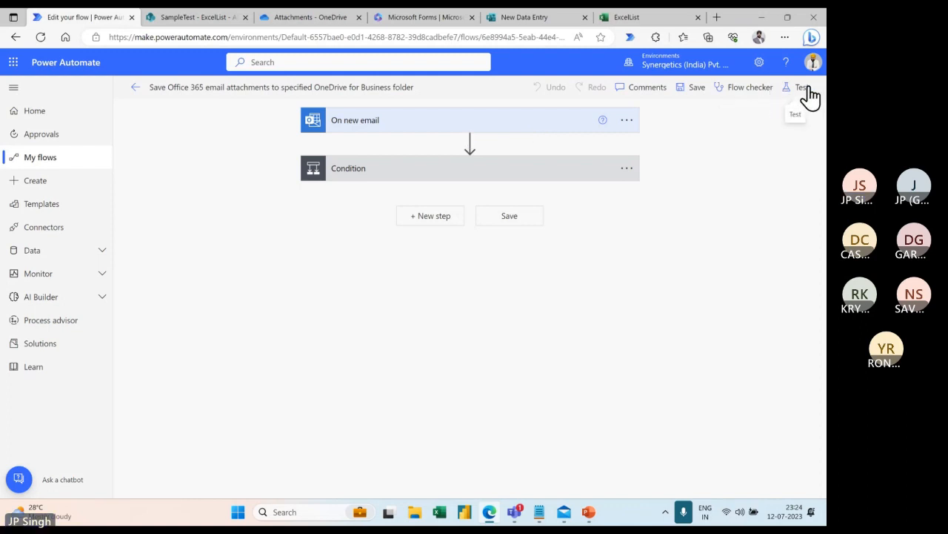
Save the flow and expand the On new email trigger to check its Inbox folder.
click(697, 88)
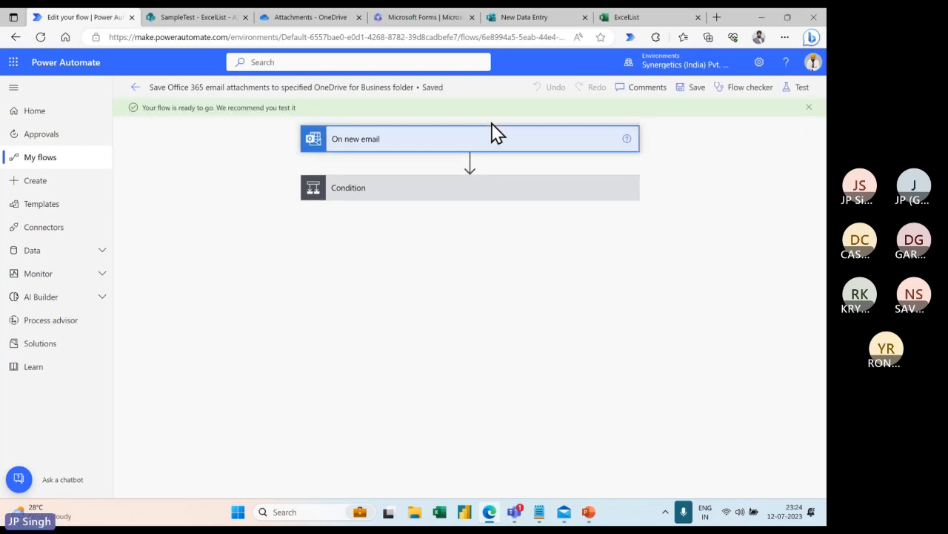
click(492, 135)
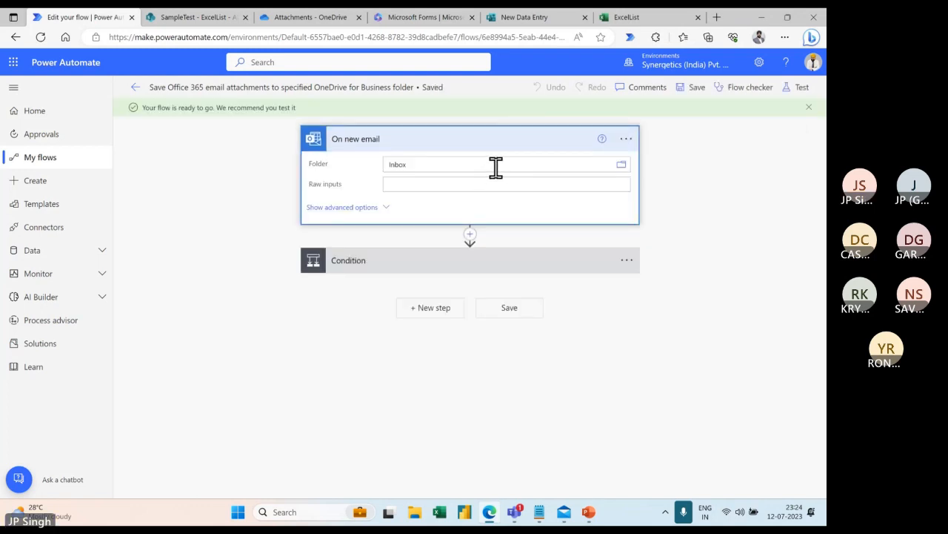
click(495, 166)
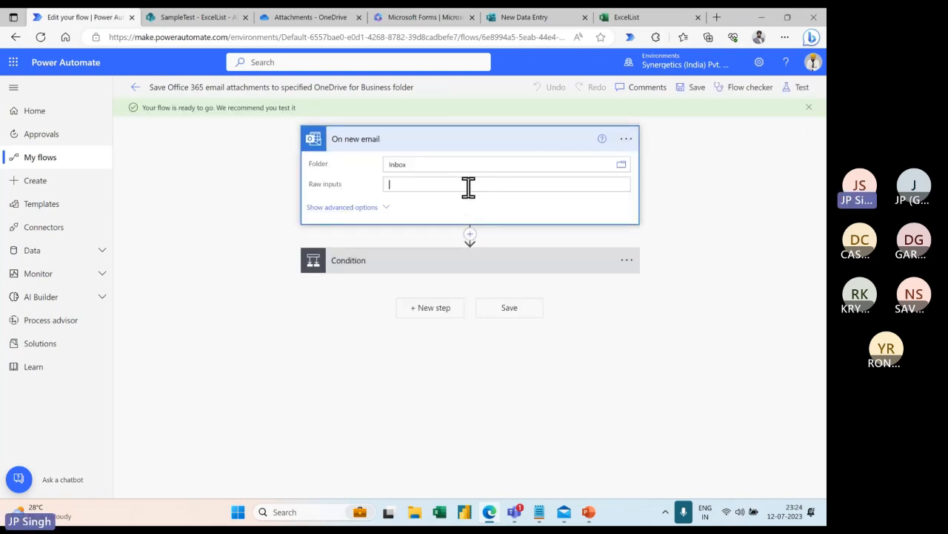
Review the Condition's 'contains' criteria and operators, then move the Apply to each loop above the Condition.
click(423, 264)
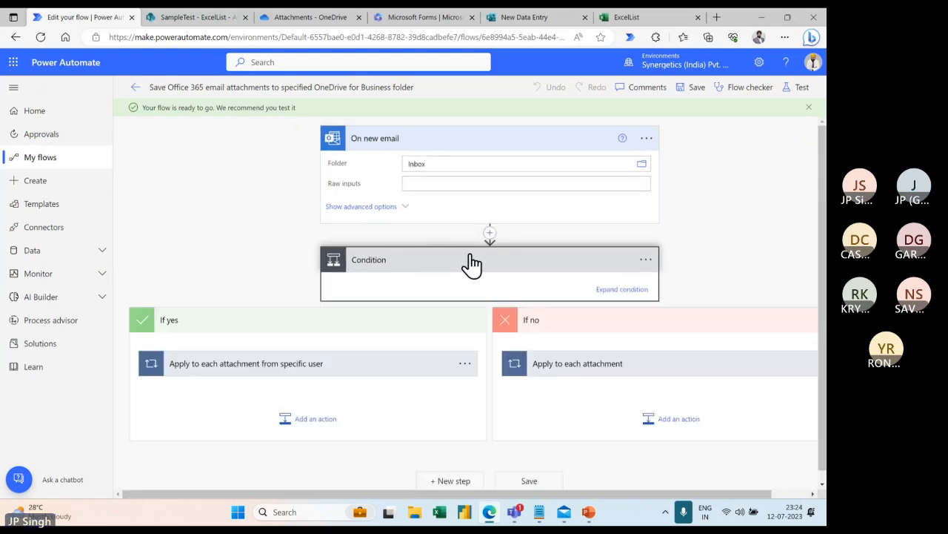
click(622, 289)
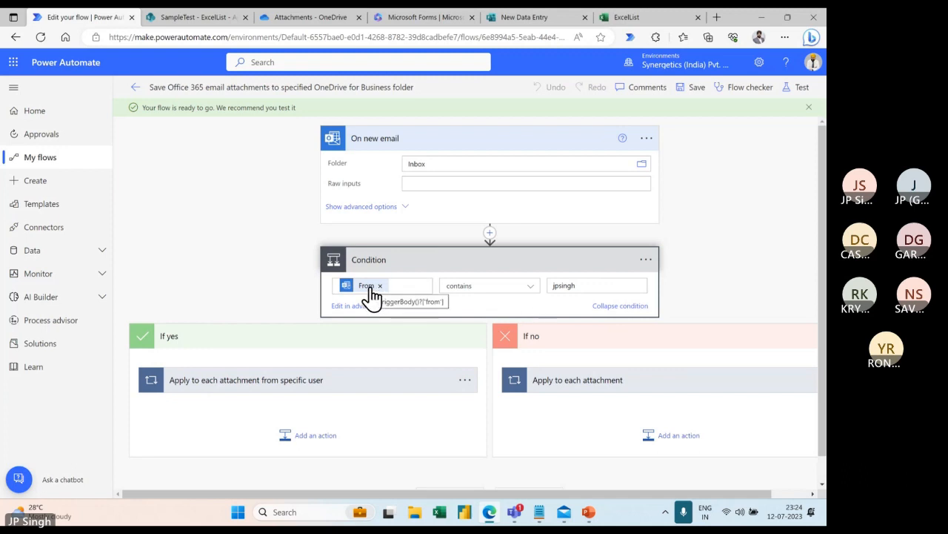
click(535, 294)
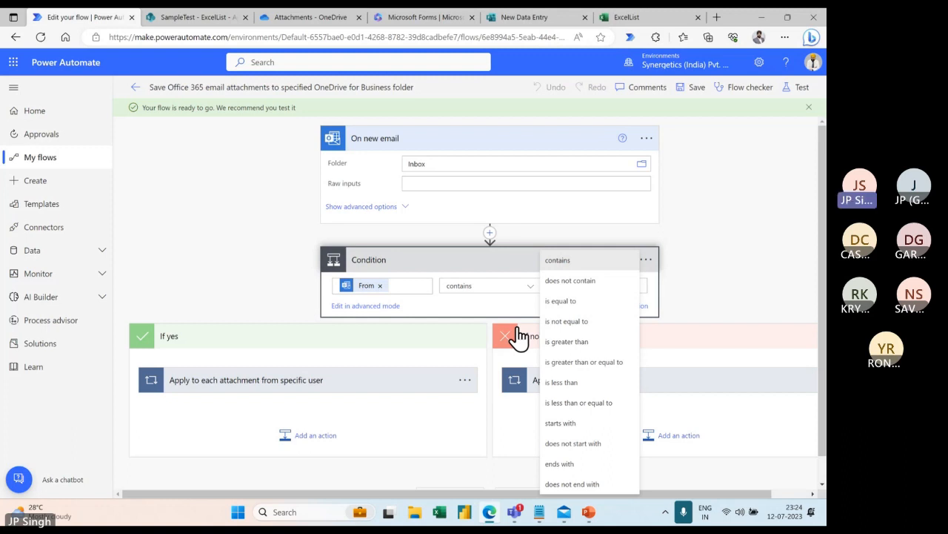
click(310, 17)
click(103, 16)
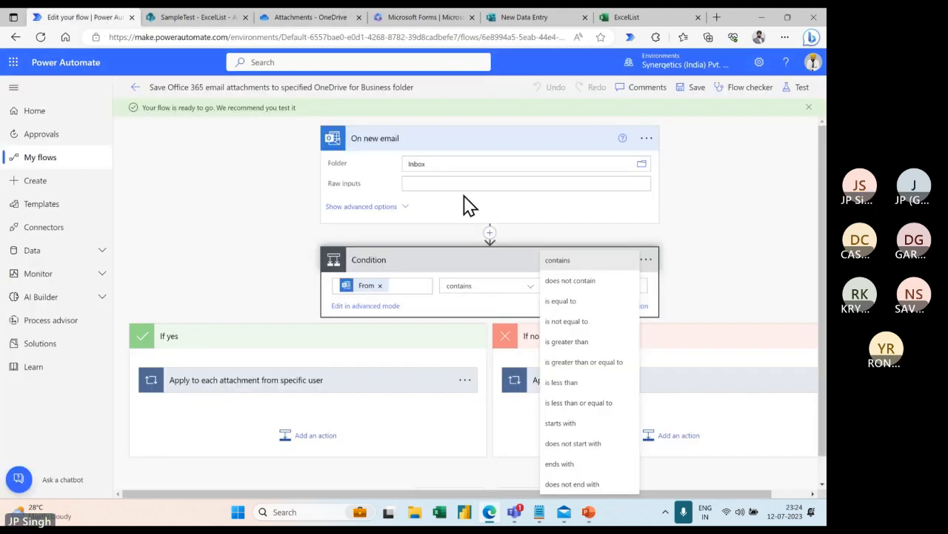
click(730, 262)
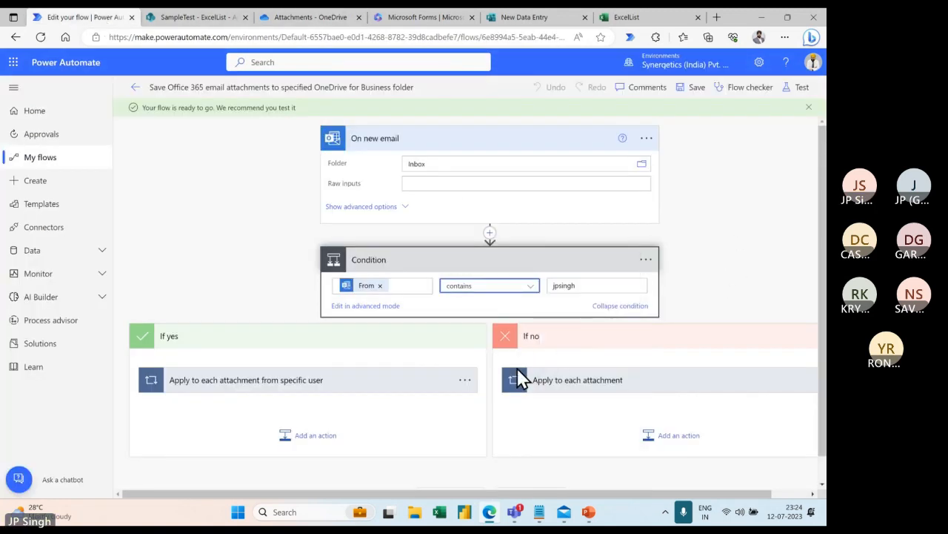
drag(297, 391, 498, 247)
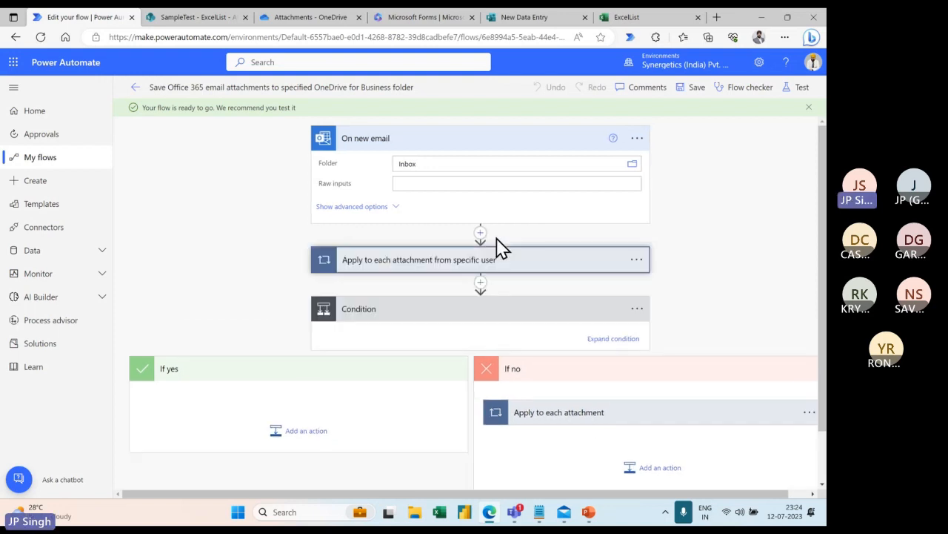
Delete the Condition step and confirm the removal.
click(641, 311)
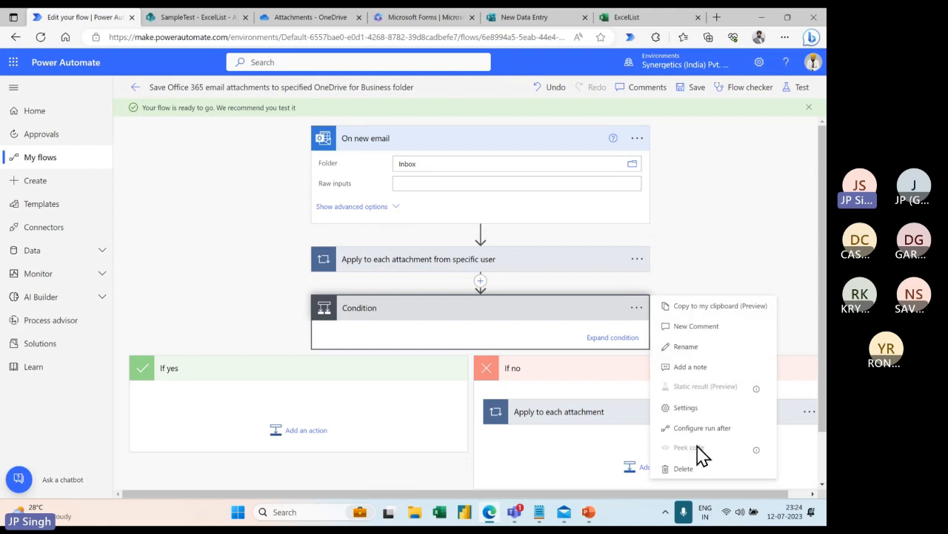
click(686, 468)
click(423, 298)
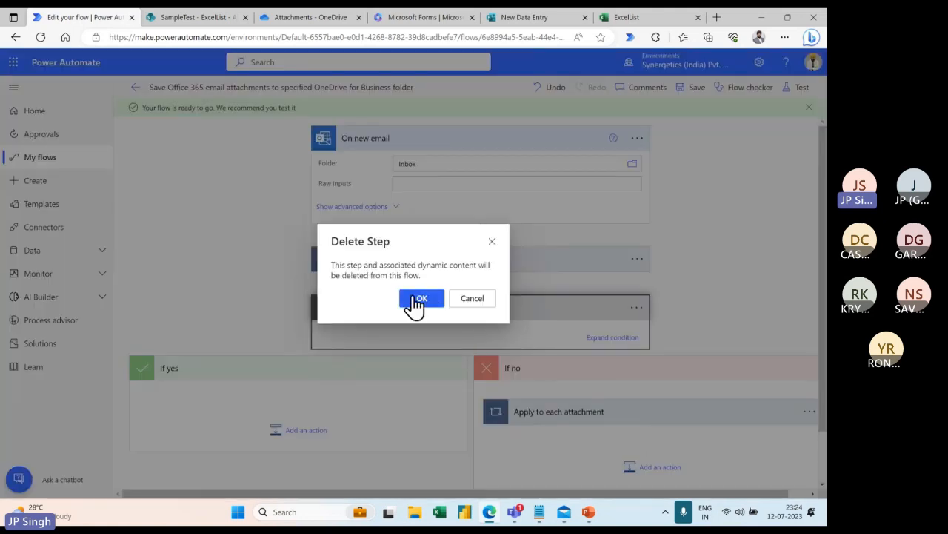
Expand Apply to each and its Create file action to review the /Attachments path, then save the flow.
click(479, 261)
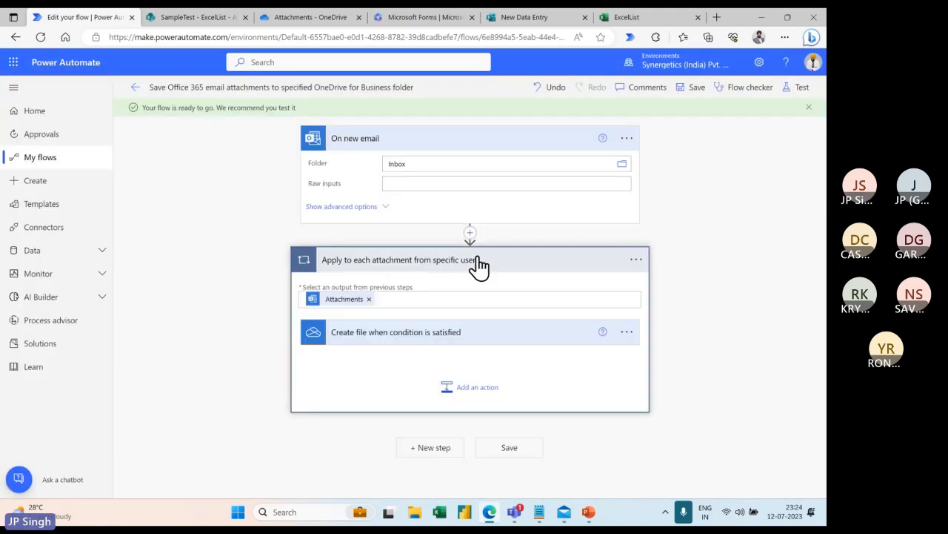
click(453, 337)
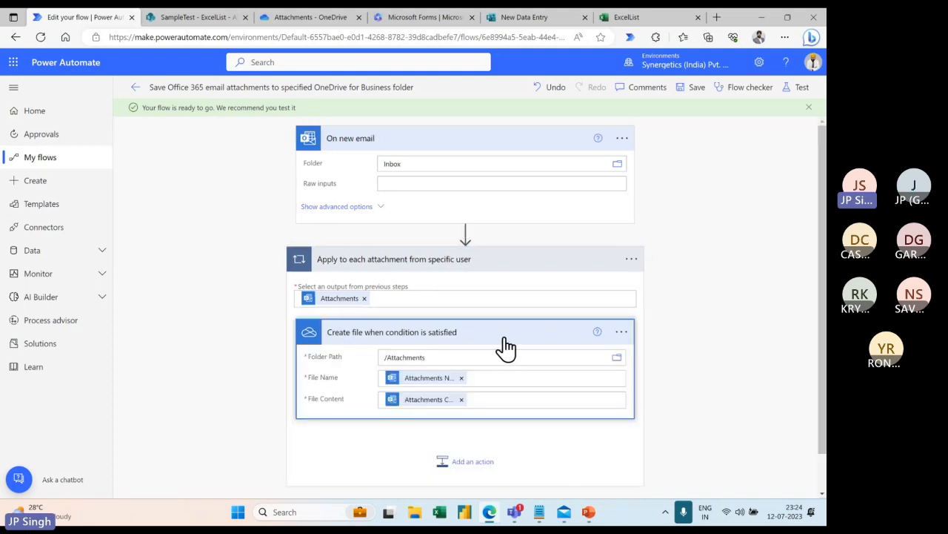
scroll(506, 345, down, 1)
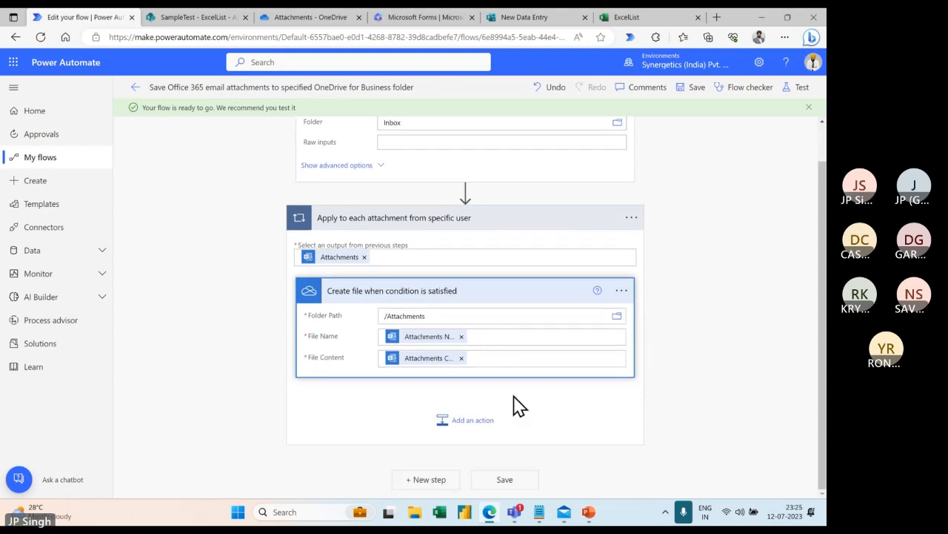
click(691, 90)
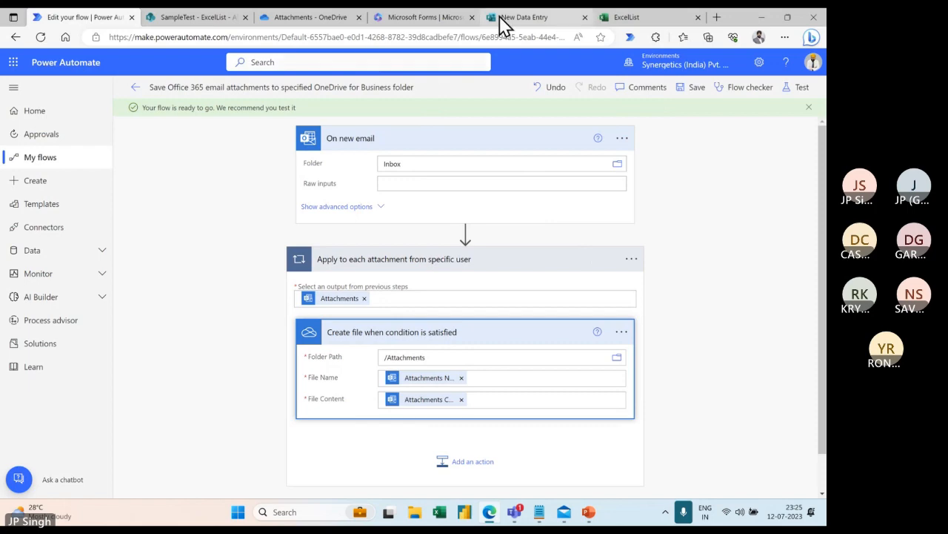
Bring up Mail and look through the Test Mail for Download message and the Outlook and Hotmail inboxes.
click(564, 512)
click(256, 113)
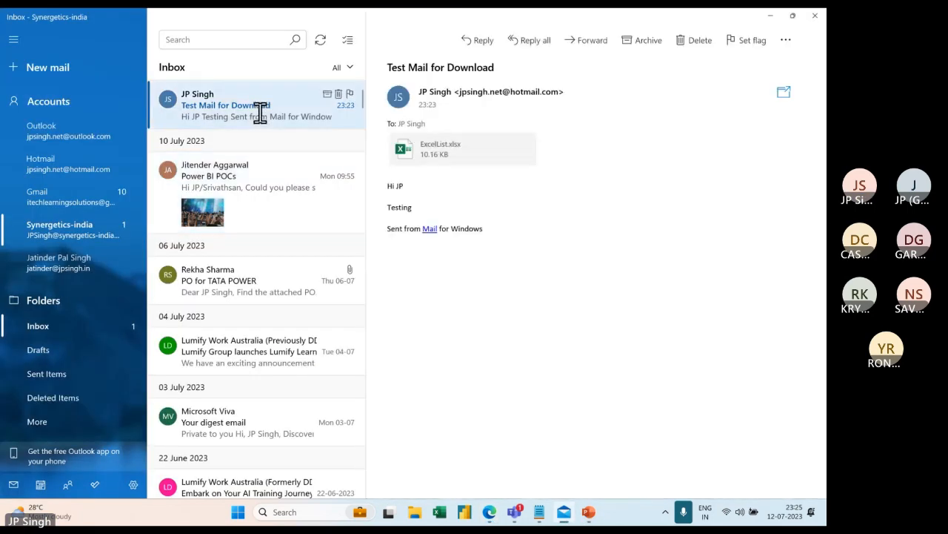
click(54, 129)
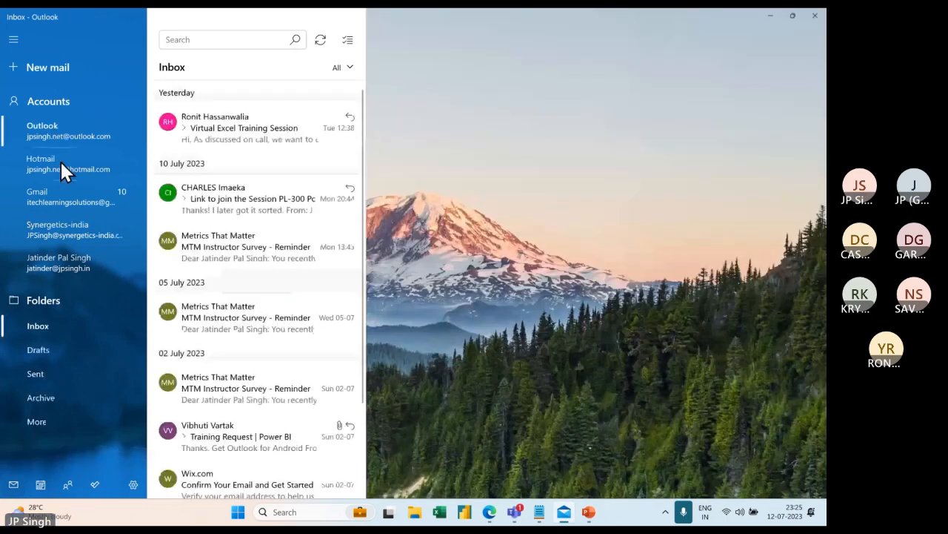
click(61, 161)
Start a new mail to the suggested contact with subject 'test Mail' and a short body.
click(57, 69)
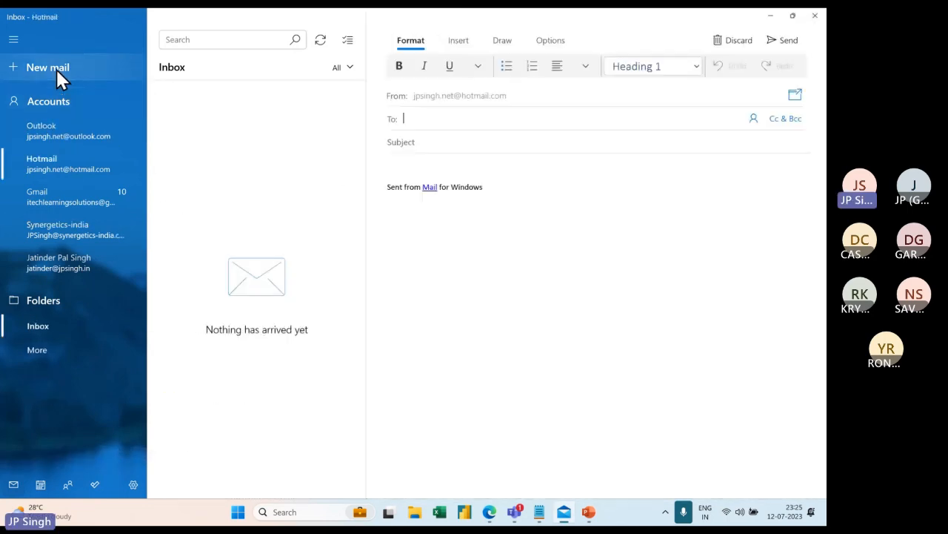
text(jp)
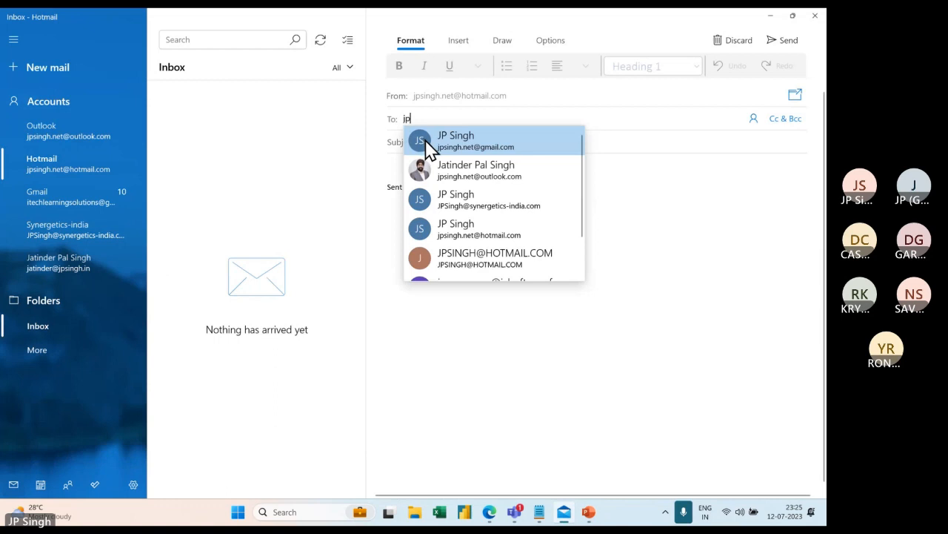
click(485, 201)
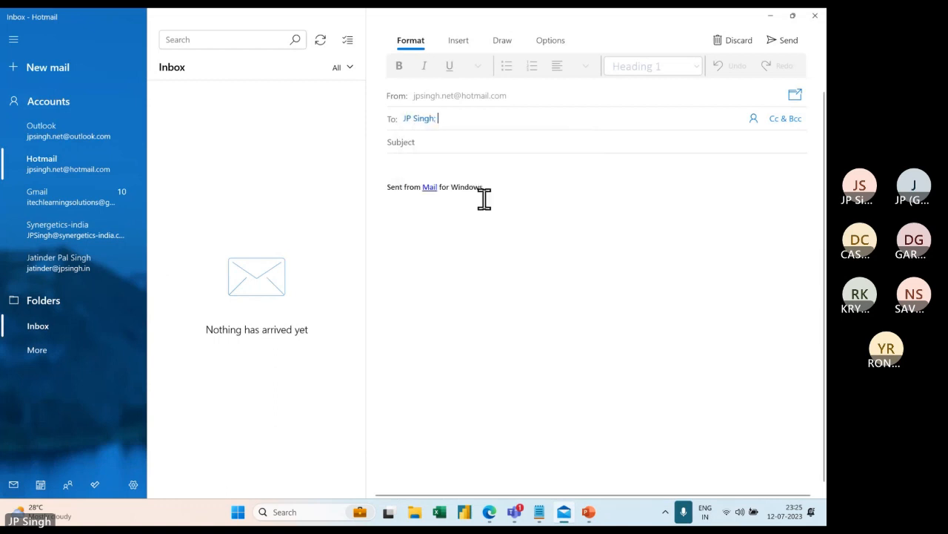
click(448, 146)
text(test Mail)
click(426, 166)
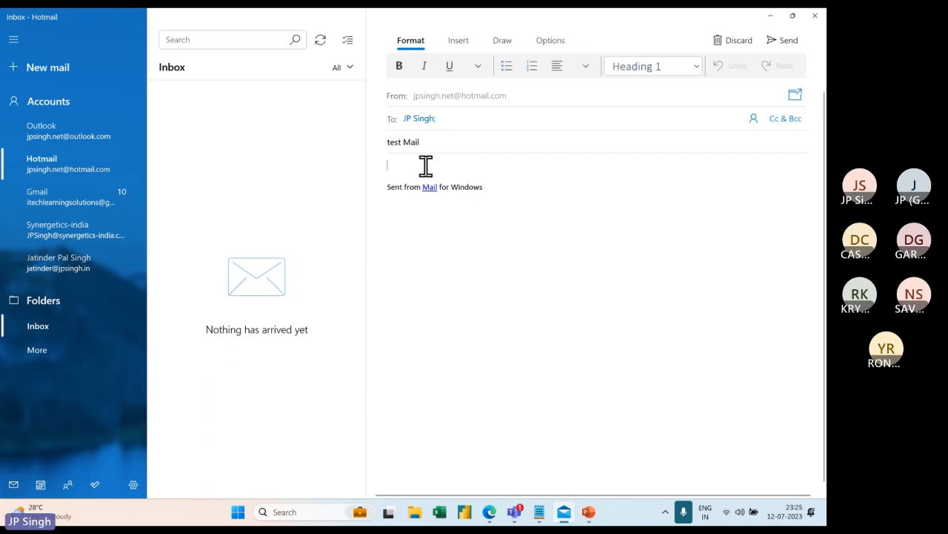
text(Test Ma)
text(il)
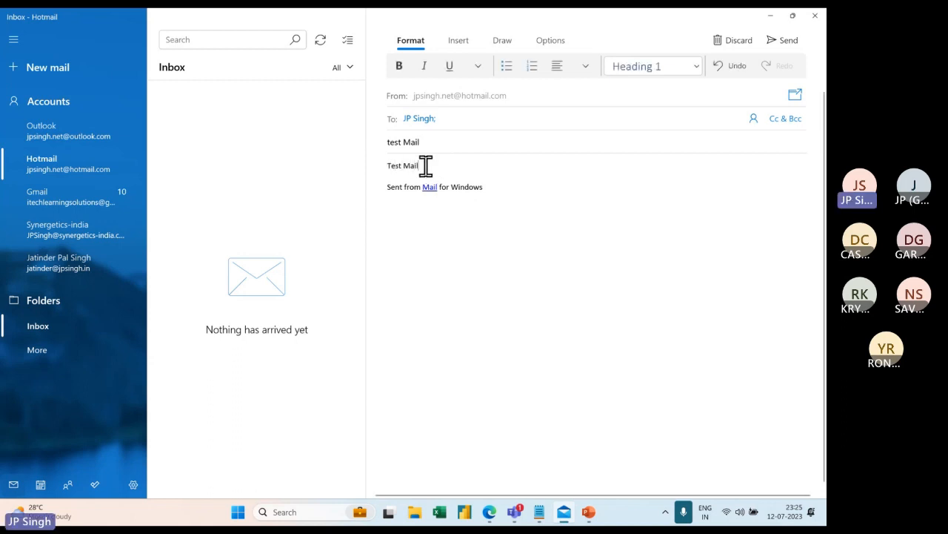
Attach ExcelList.xlsx to the message.
click(454, 45)
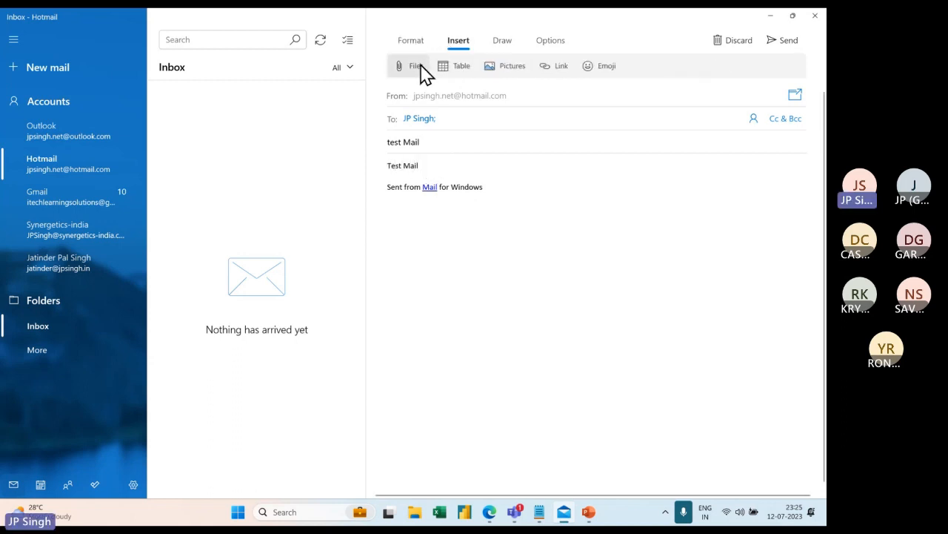
click(420, 68)
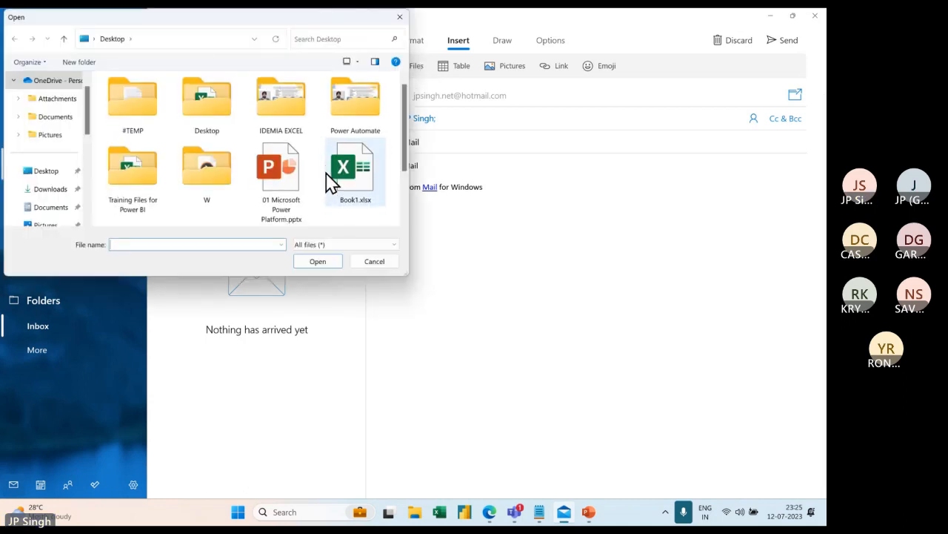
scroll(331, 180, down, 2)
click(142, 190)
click(318, 263)
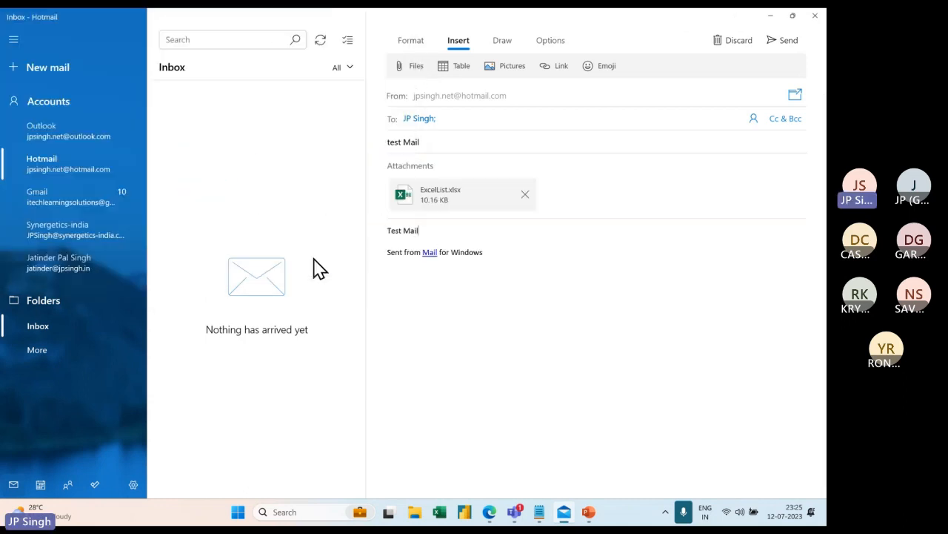
Send the message and confirm it reached the receiving account's inbox before returning to the flow editor.
click(790, 43)
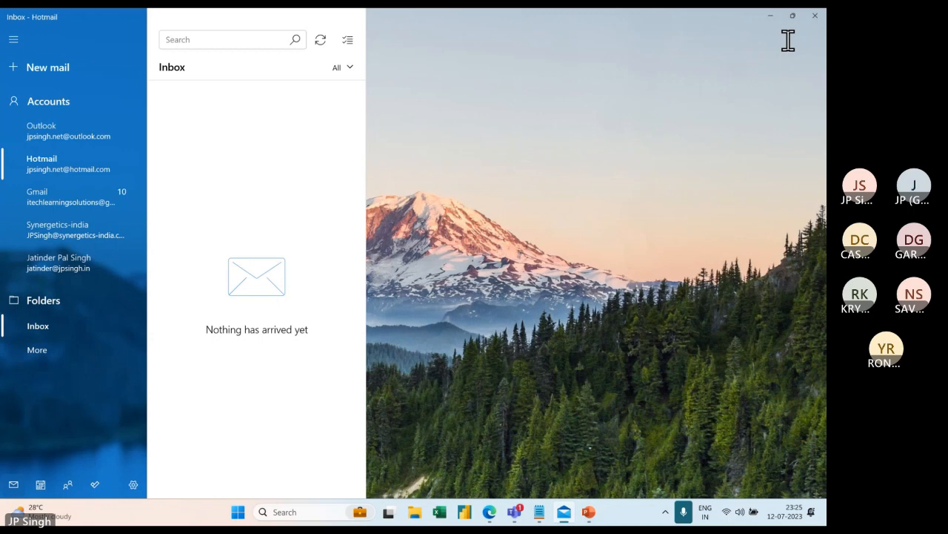
click(71, 230)
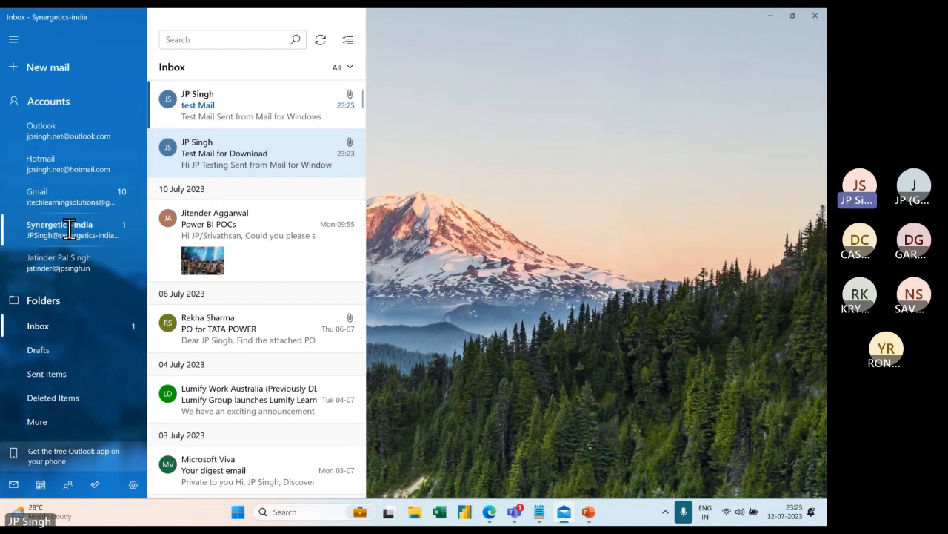
key(alt+Tab)
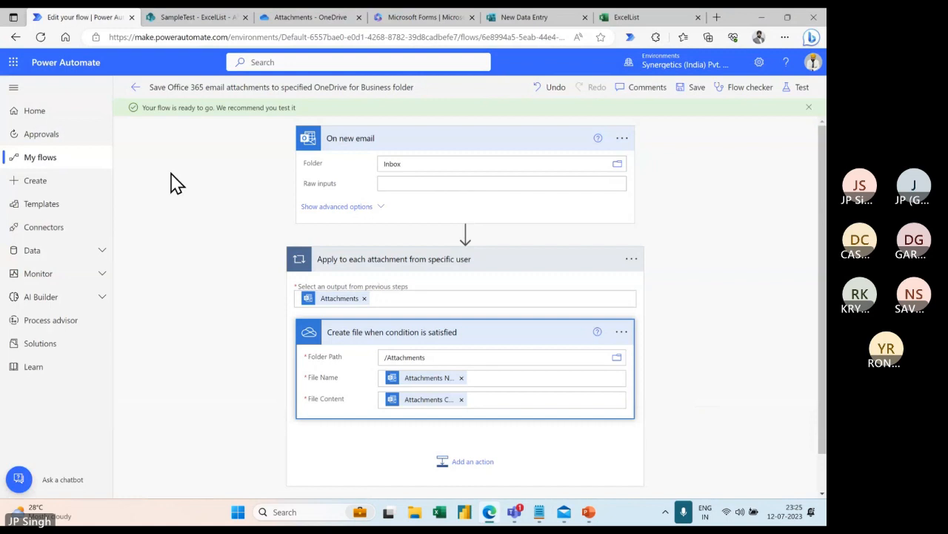
Refresh OneDrive's Attachments folder to confirm ExcelList.xlsx (10.2 KB), then return to the SampleTest ExcelList list.
click(315, 18)
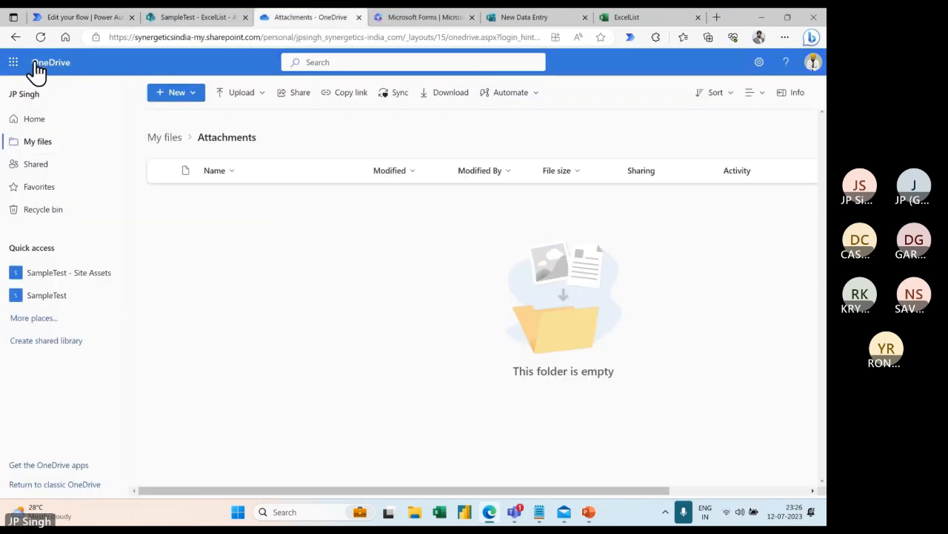
click(41, 37)
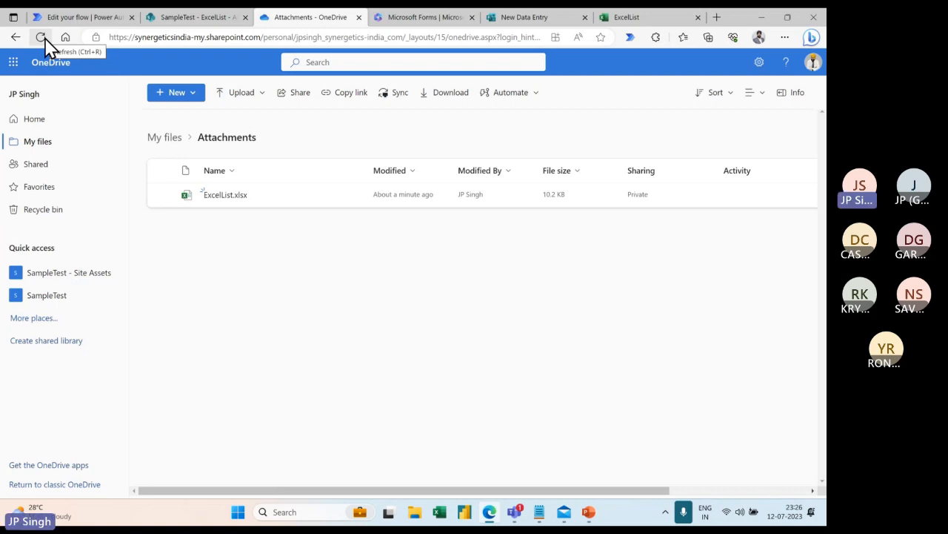
click(187, 21)
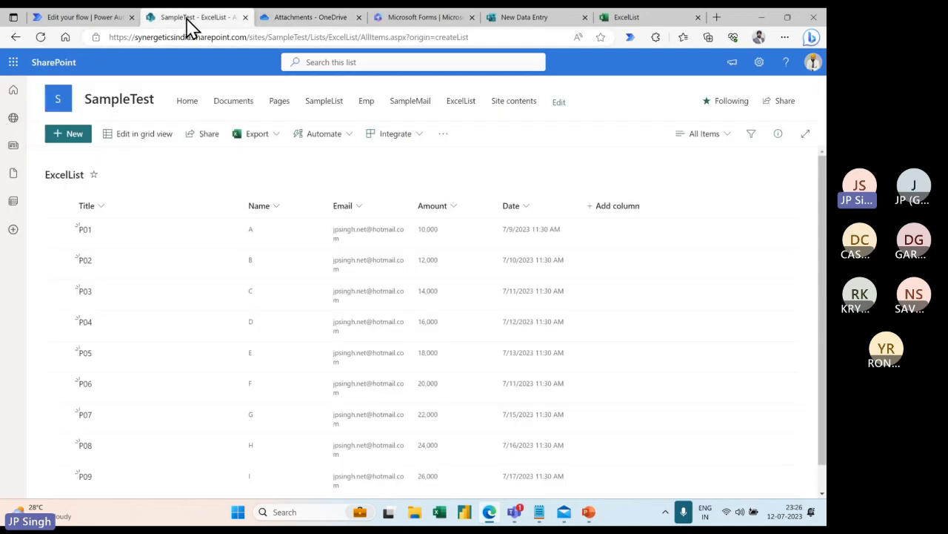
Collapse the attachment-saving flow's Apply to each step, then bring PowerPoint forward.
click(93, 23)
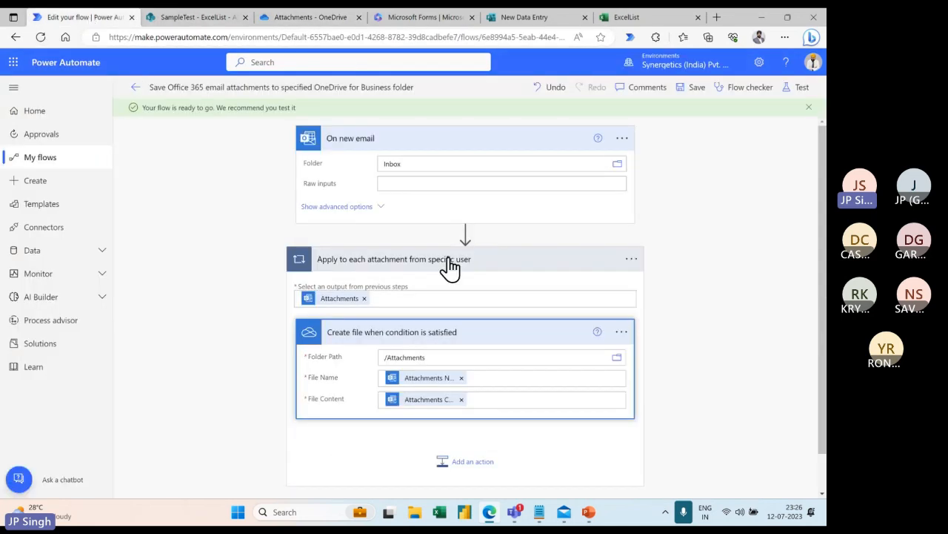
click(491, 269)
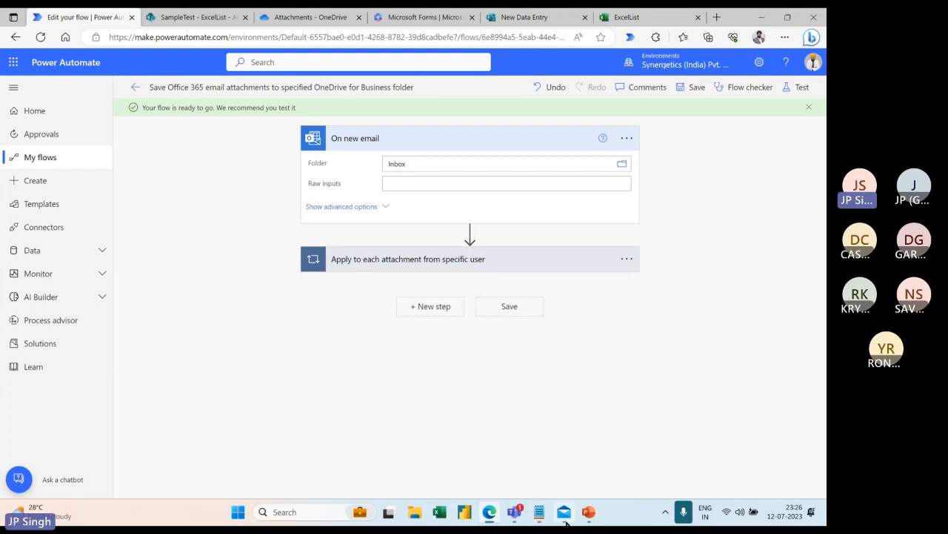
mouse_move(567, 519)
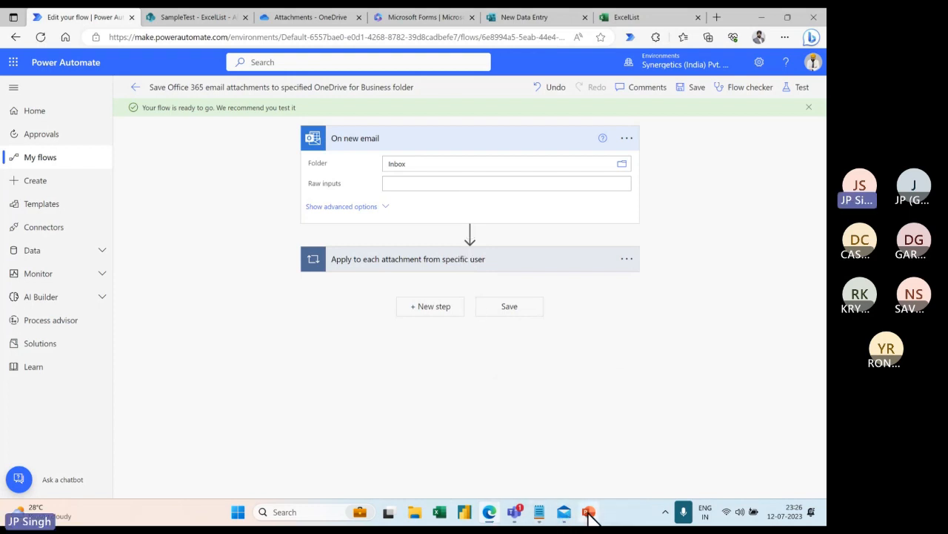
click(588, 513)
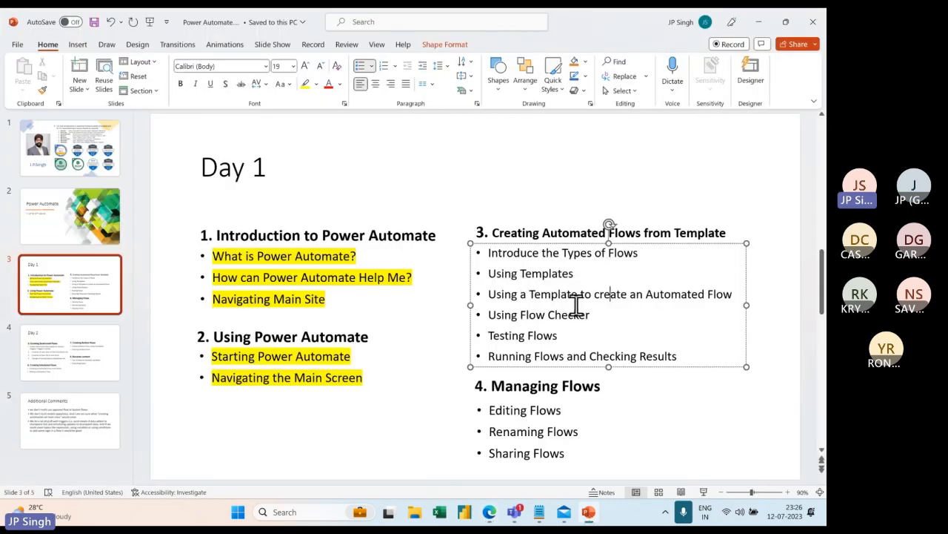
Select all six bullets under Creating Automated Flows from Template and highlight them yellow.
drag(495, 314, 591, 314)
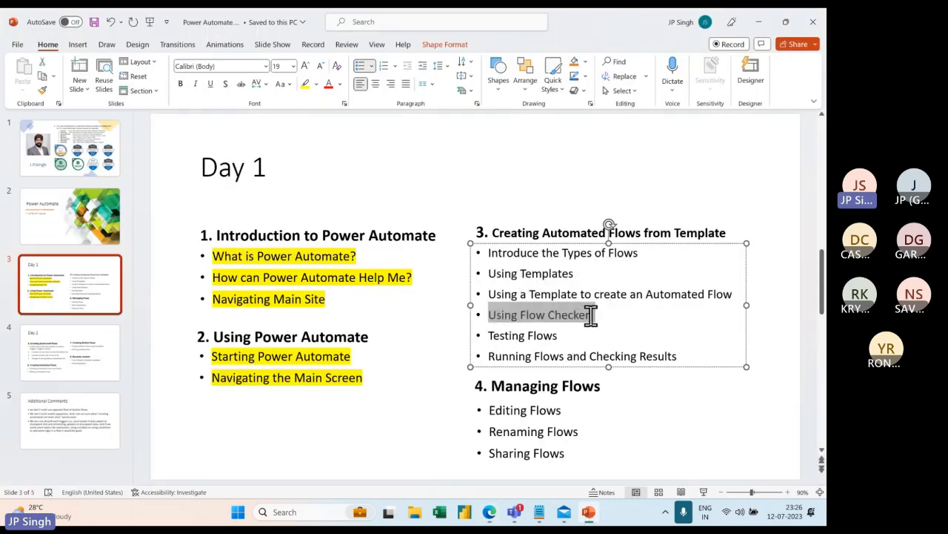
key(alt+Tab)
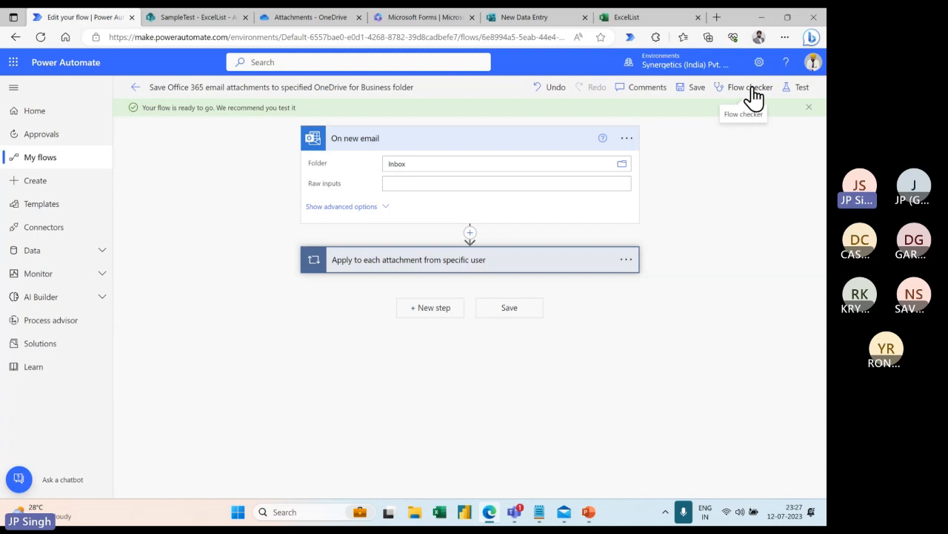
key(alt+Tab)
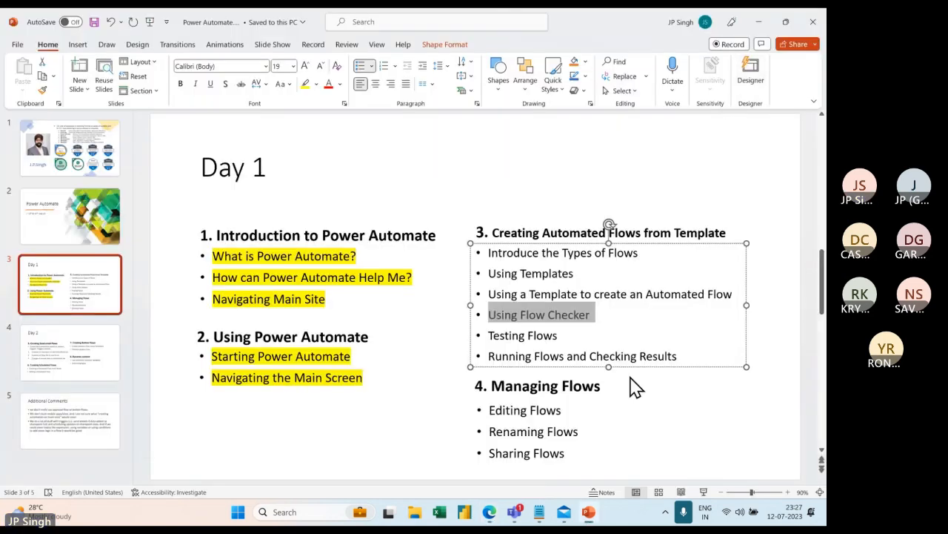
triple_click(521, 337)
key(alt+Tab)
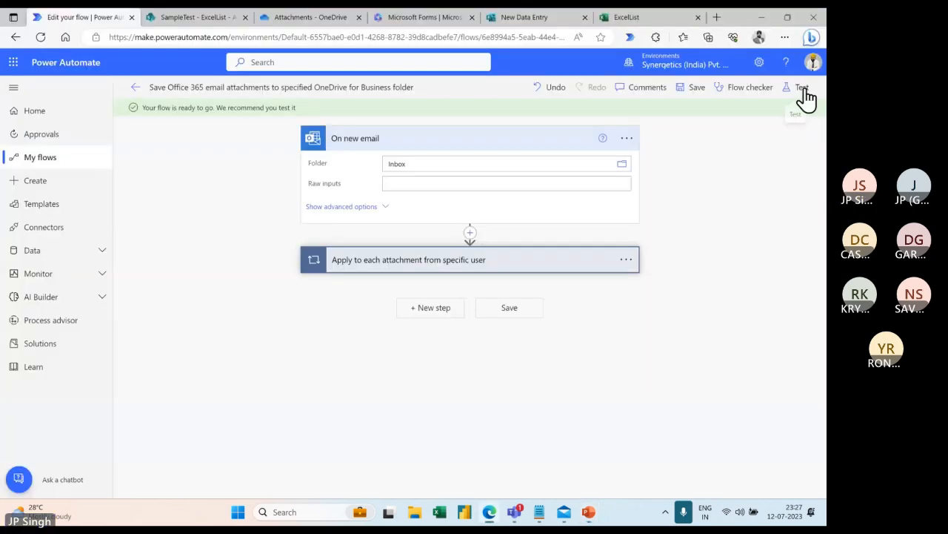
key(alt+Tab)
drag(489, 356, 682, 371)
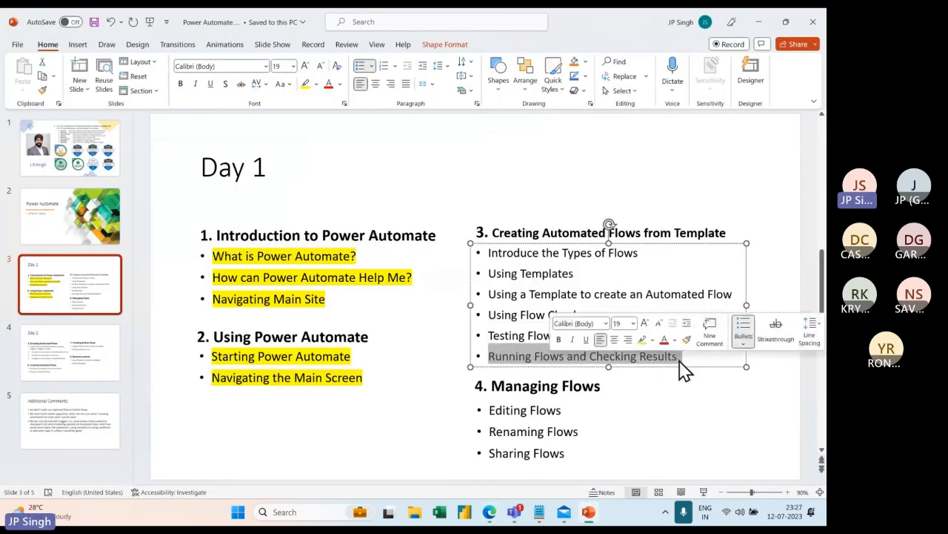
click(541, 294)
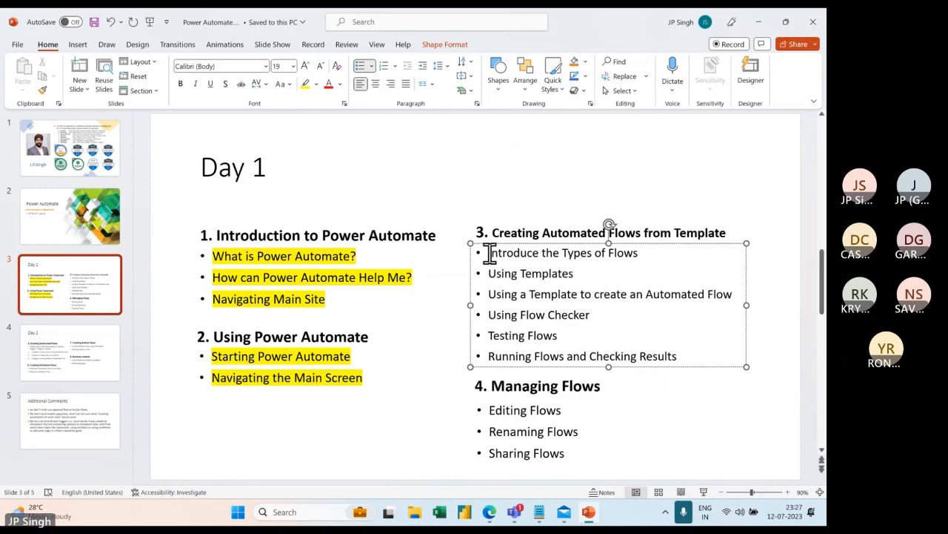
drag(489, 253, 686, 355)
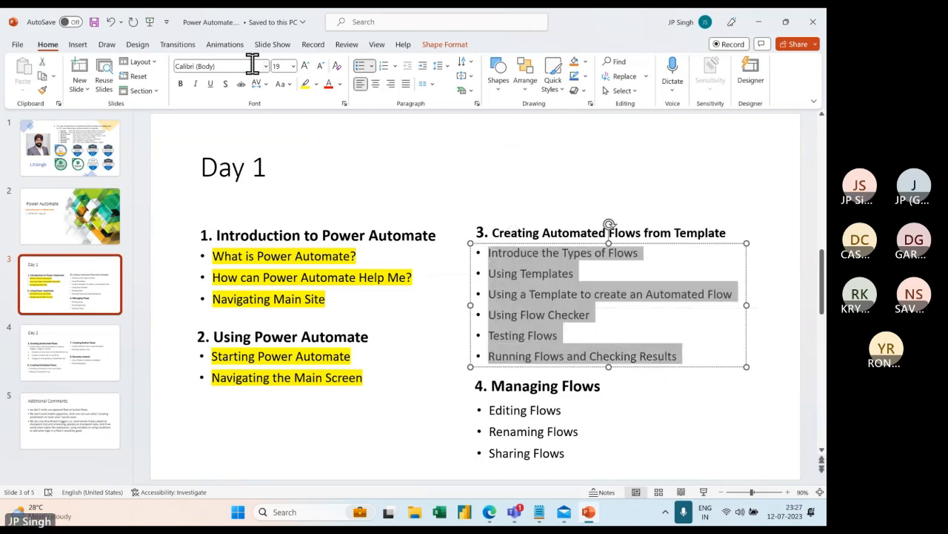
click(306, 83)
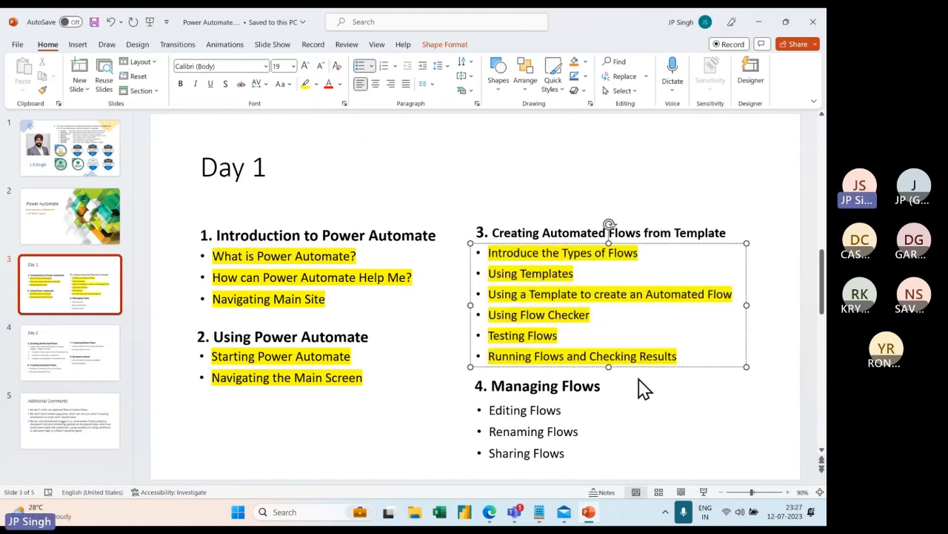
Select the Editing, Renaming and Sharing Flows bullets, then go back to the flow editor.
drag(489, 410, 571, 411)
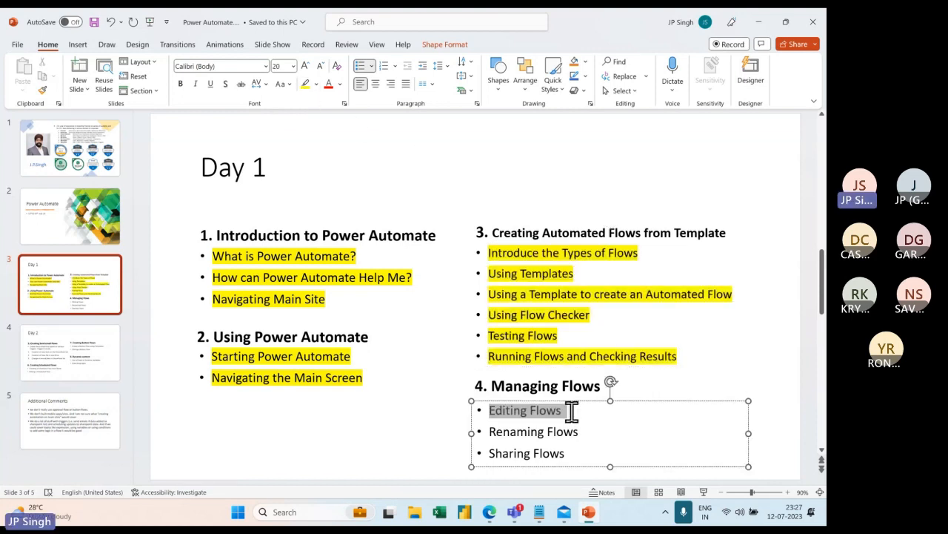
triple_click(505, 432)
drag(508, 451, 569, 449)
key(alt+Tab)
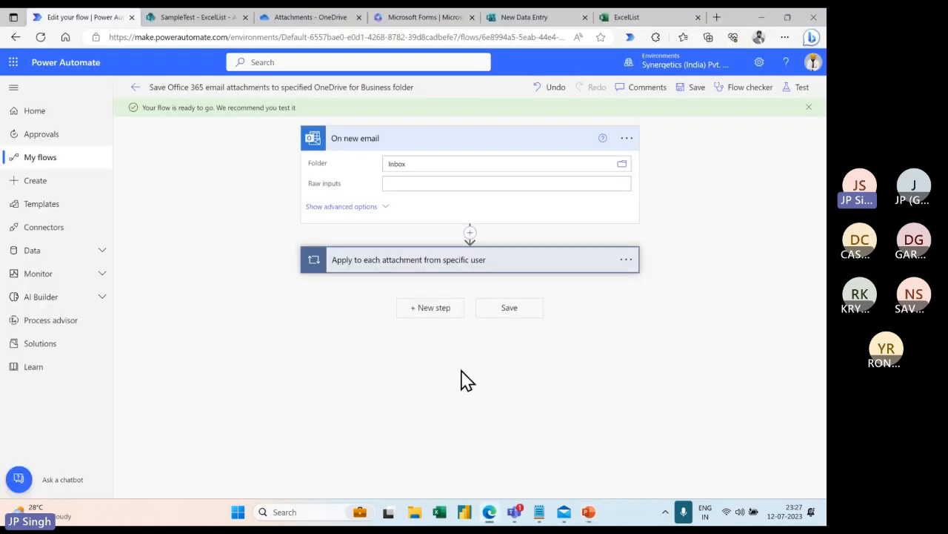
Open the attachment-saving flow from My flows and look through its actions menu.
click(40, 158)
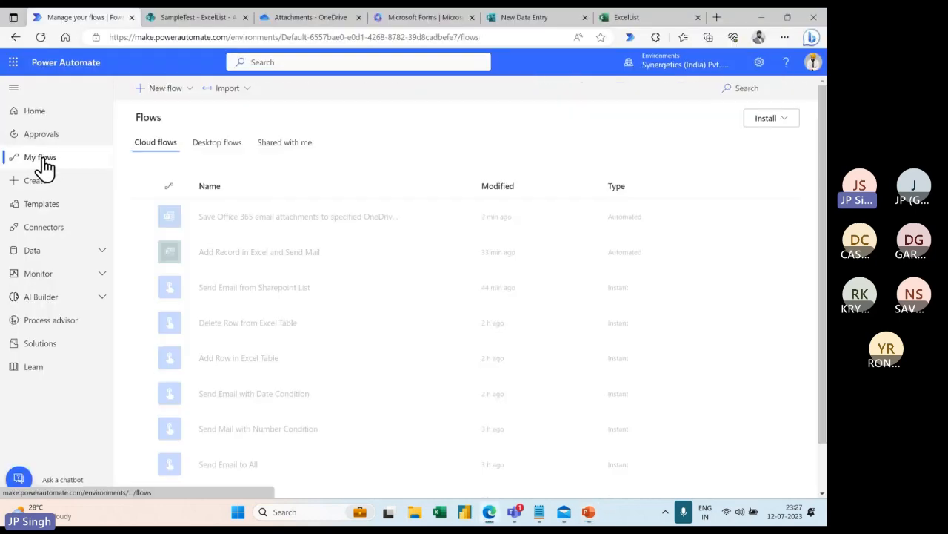
click(464, 218)
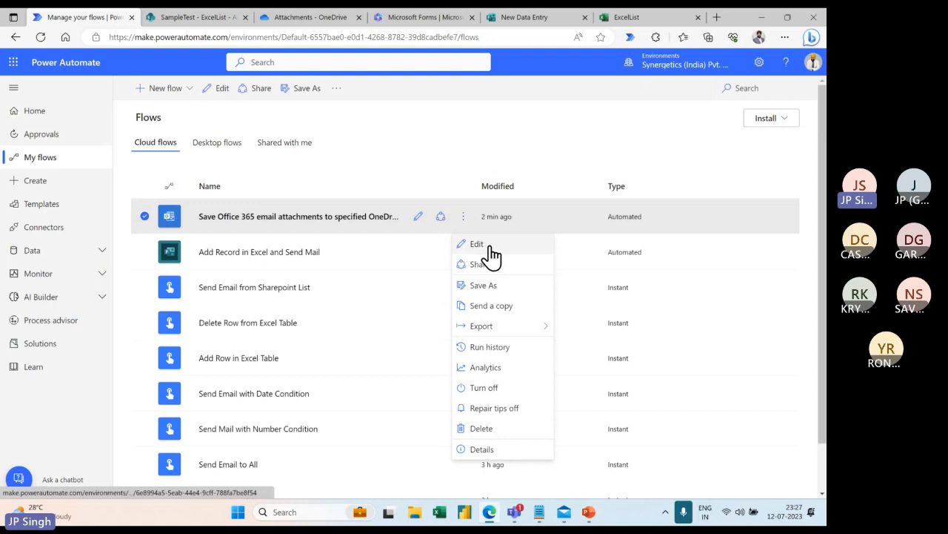
click(489, 248)
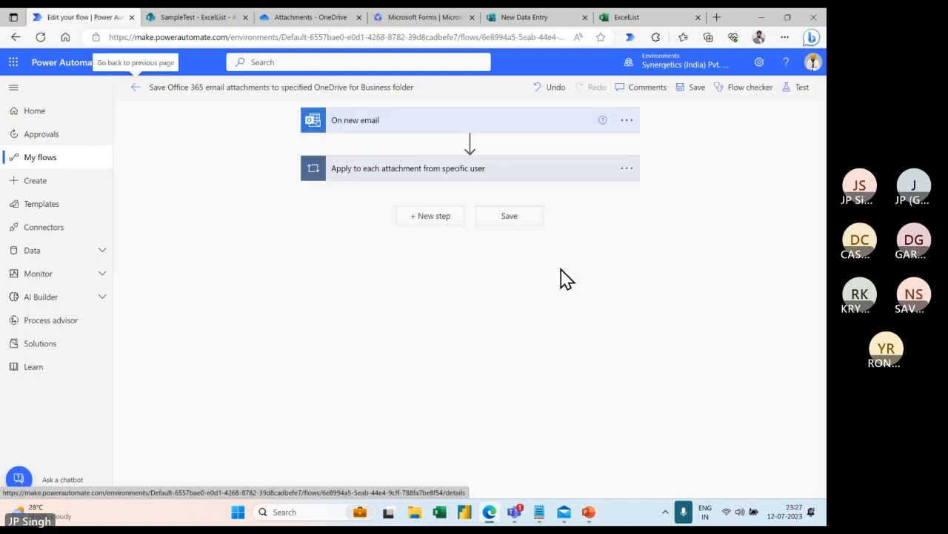
click(43, 164)
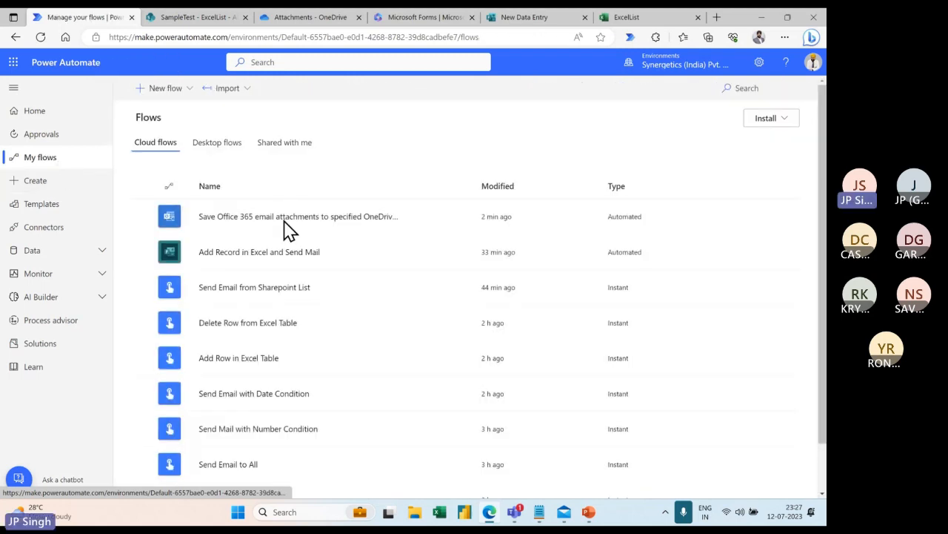
click(464, 219)
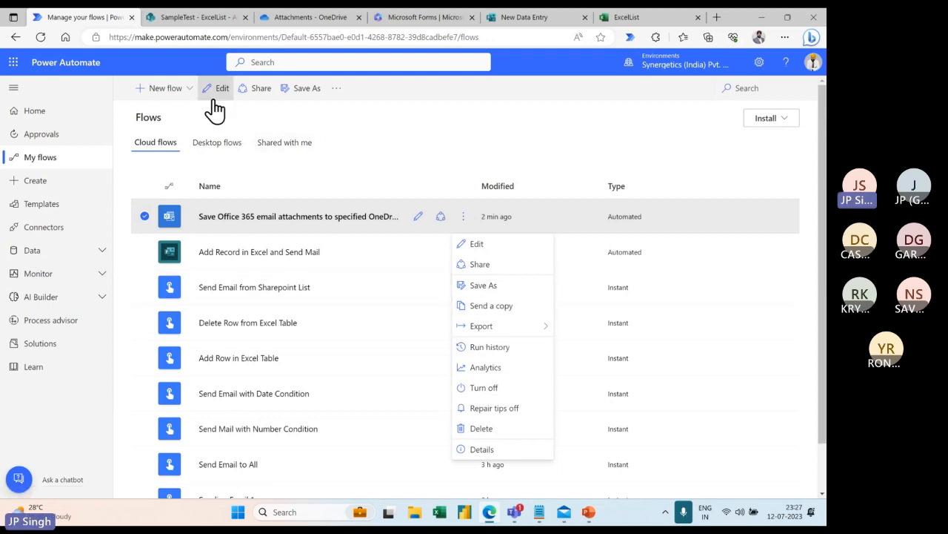
click(337, 90)
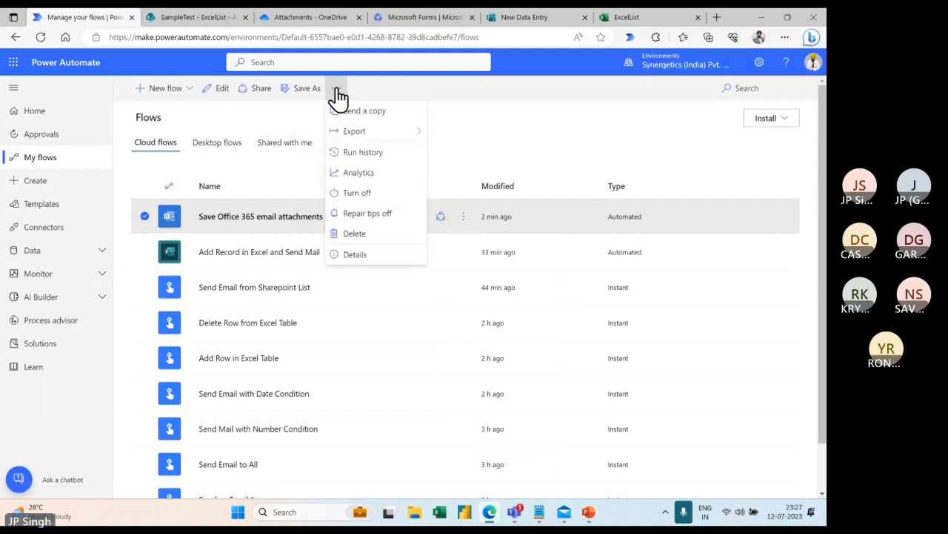
click(449, 117)
Turn off the Save Office 365 email attachments flow and open it for editing.
mouse_move(331, 216)
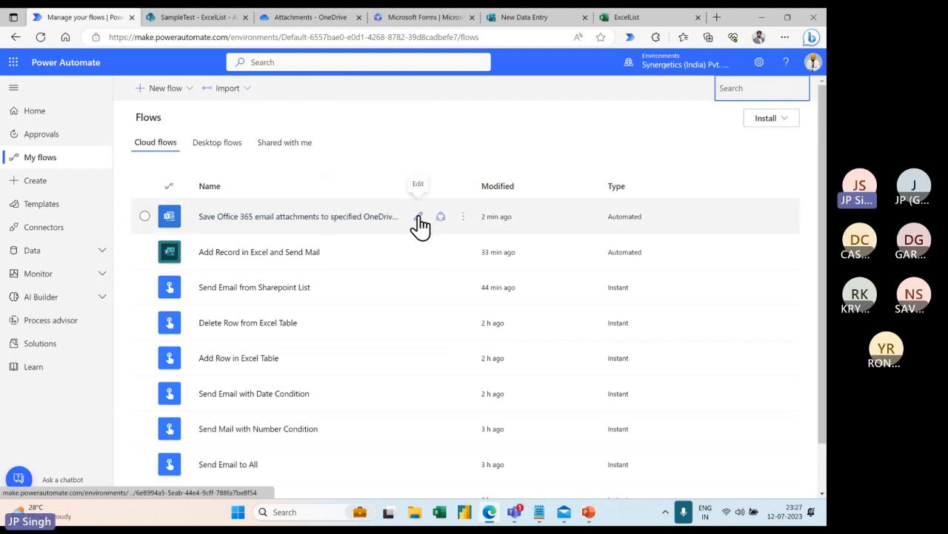
click(463, 216)
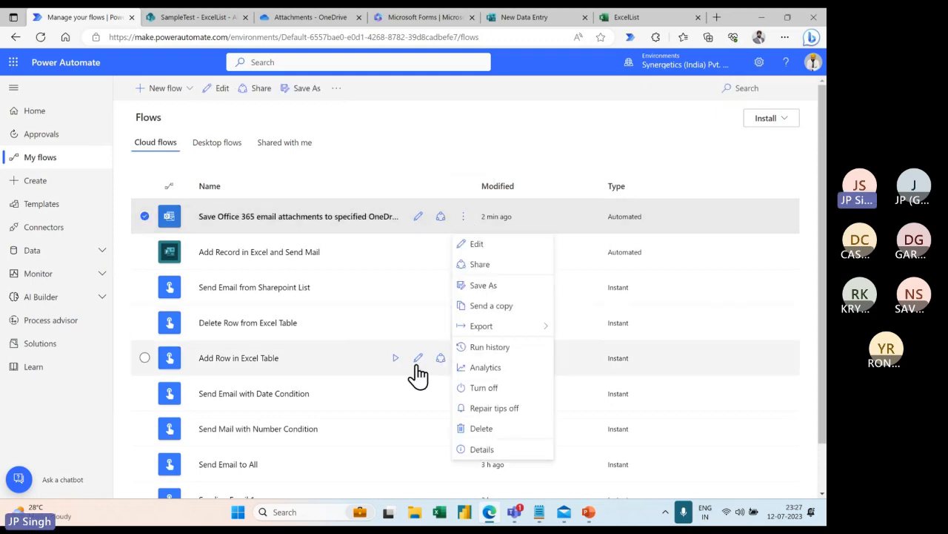
click(496, 390)
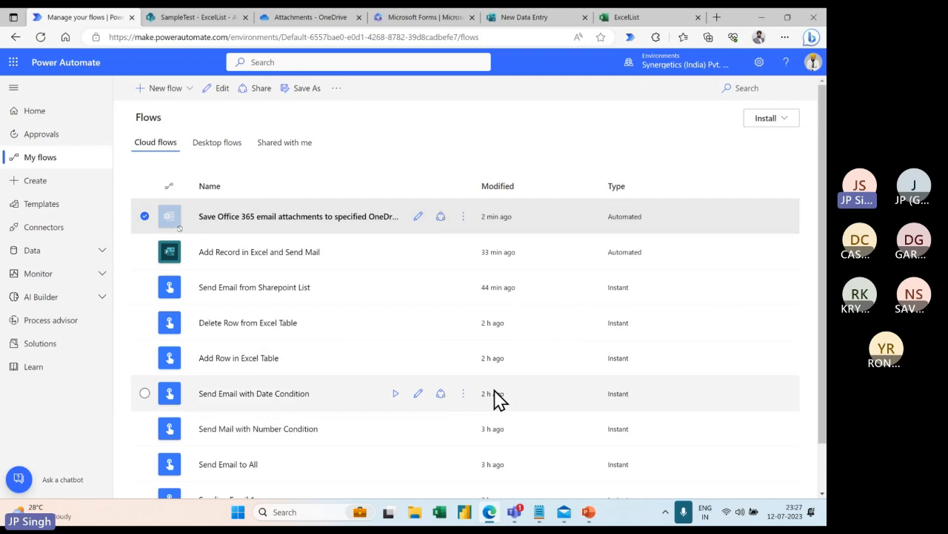
click(462, 216)
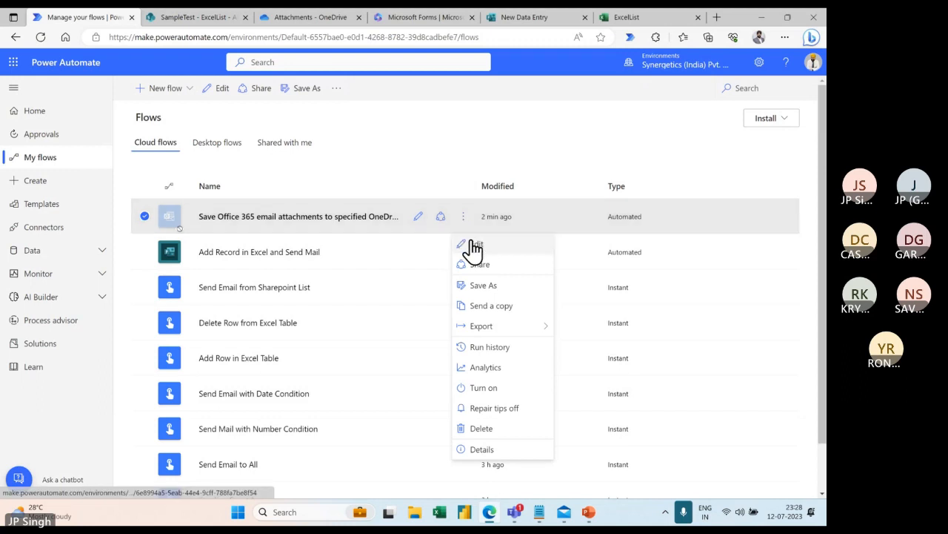
click(478, 244)
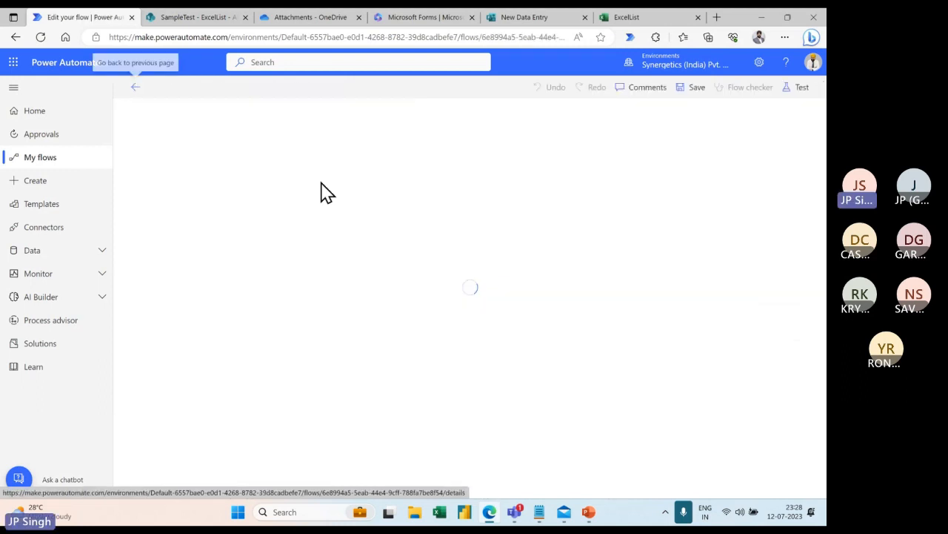
Replace the flow title with 'Save Attachment', save it, and go back to My flows.
click(217, 87)
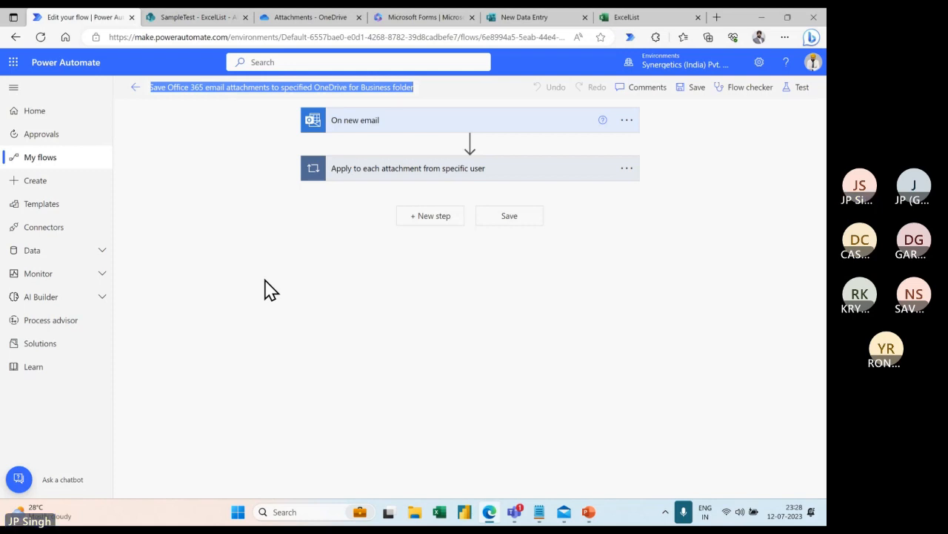
key(BackSpace)
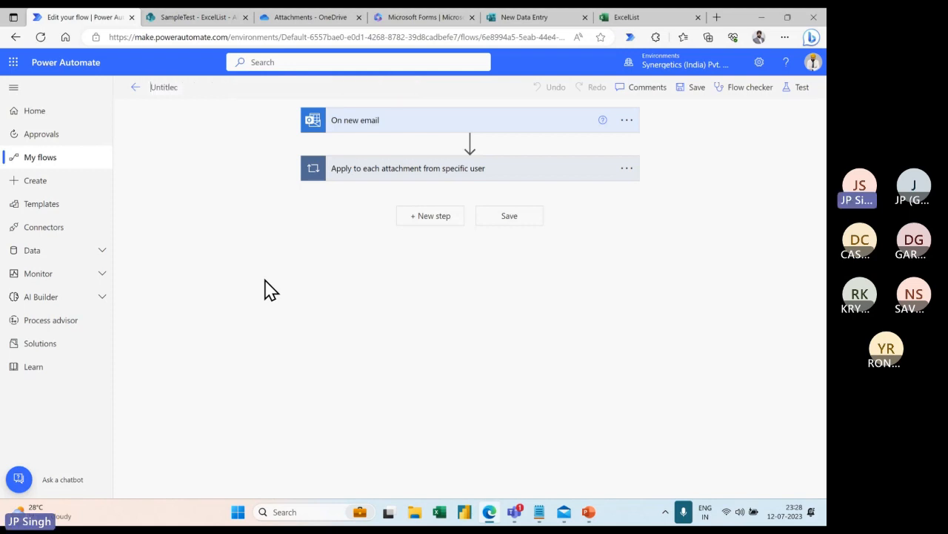
text(Save)
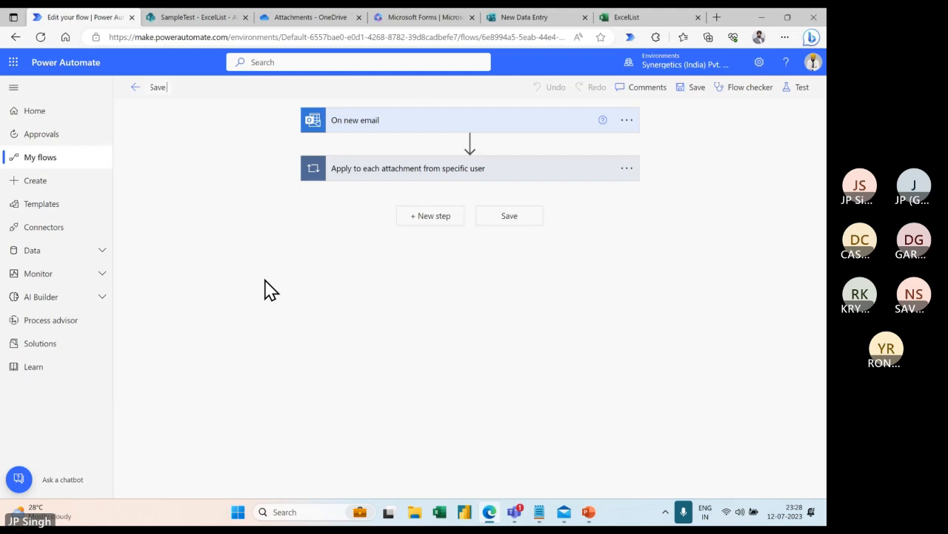
text( Attachment)
click(694, 89)
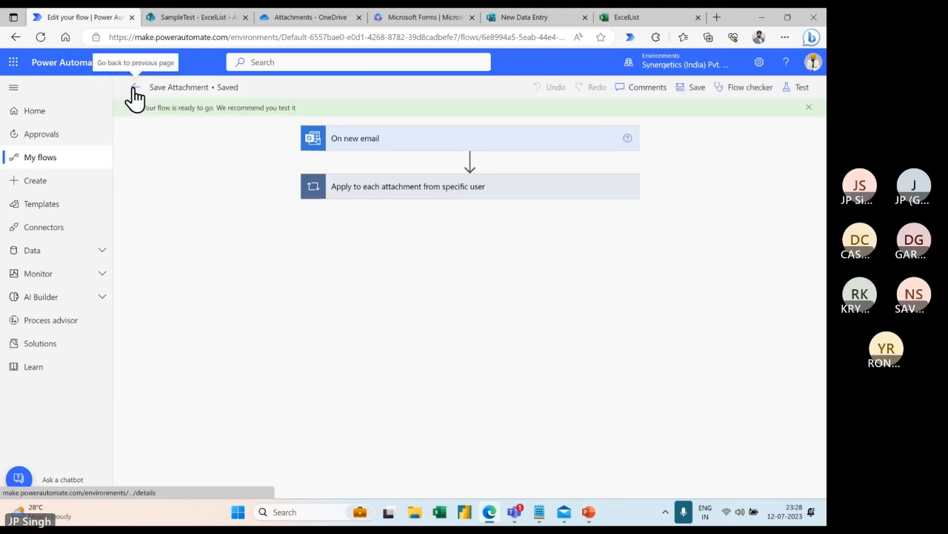
click(37, 162)
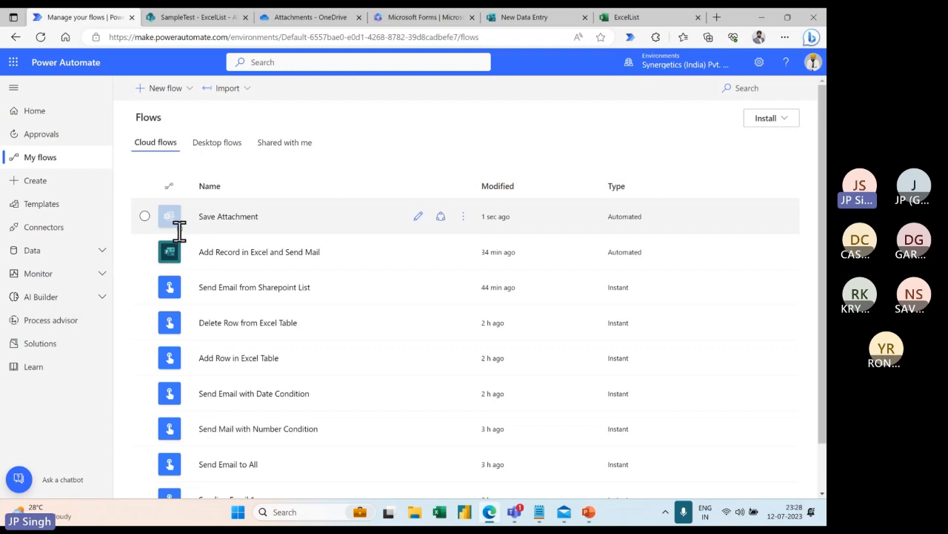
Turn Save Attachment back on, view its owners under Share, then switch to PowerPoint.
click(464, 217)
click(493, 387)
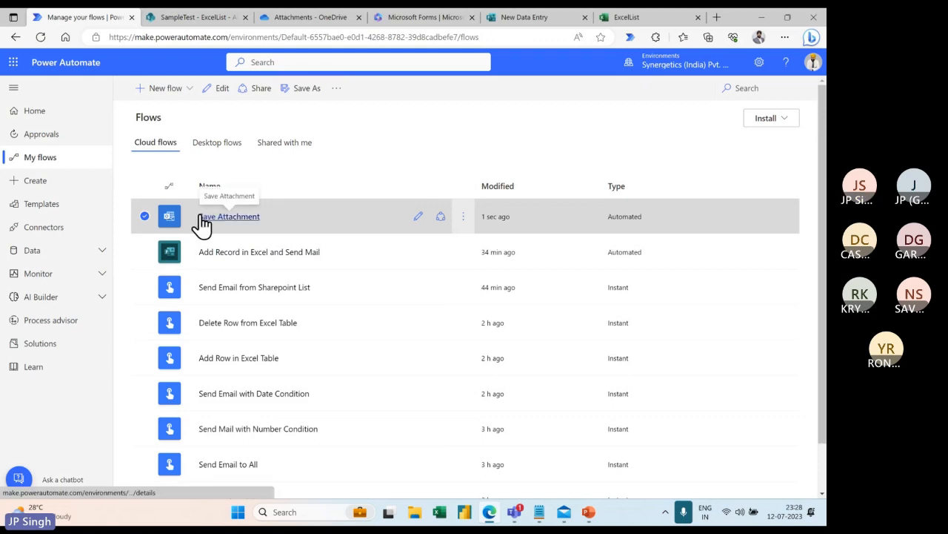
click(463, 219)
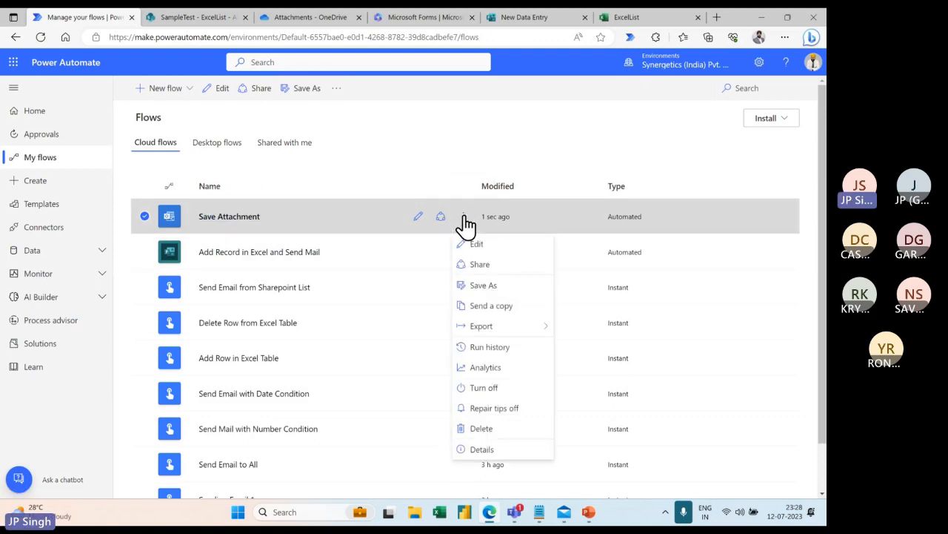
click(485, 269)
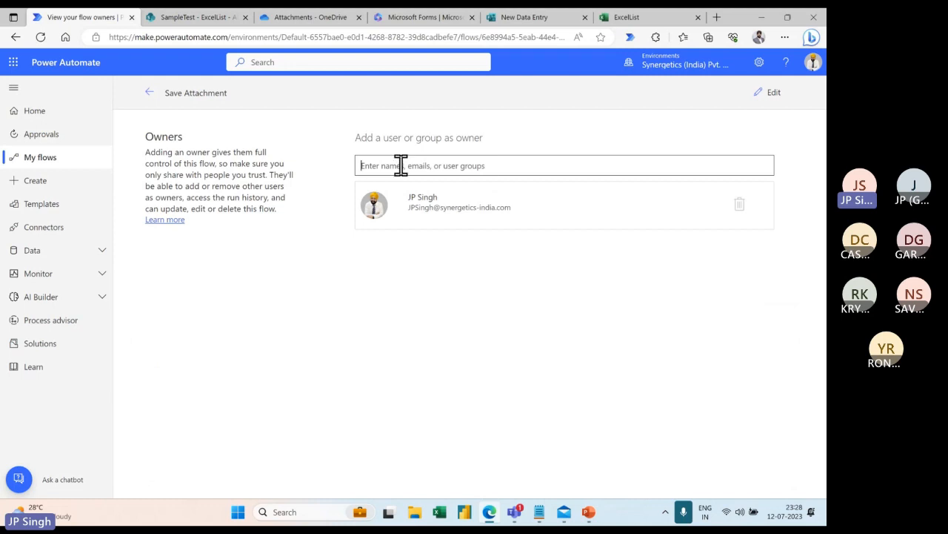
click(309, 260)
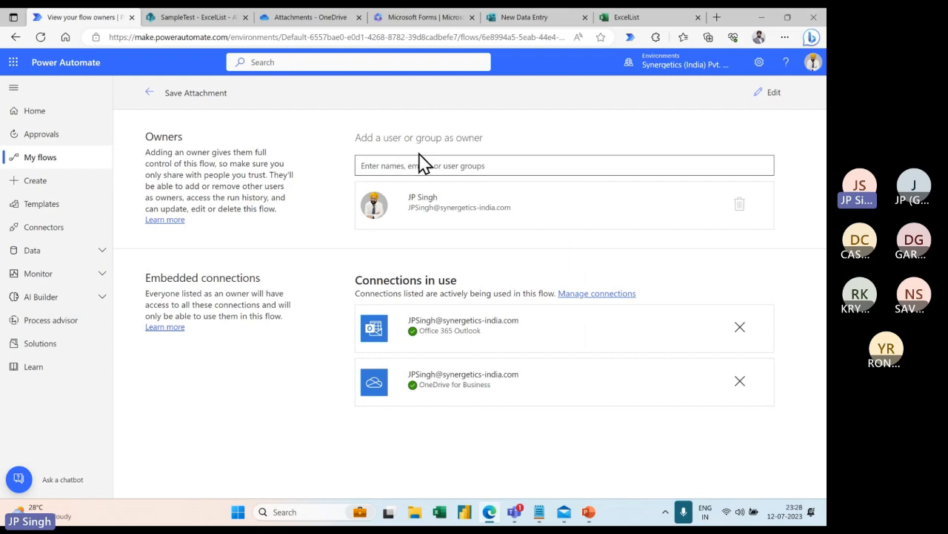
click(38, 166)
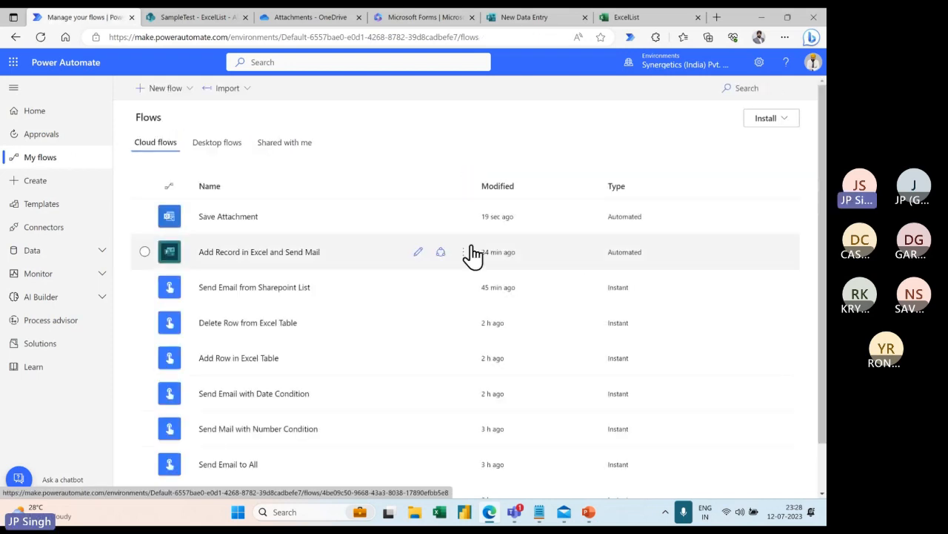
key(alt+Tab)
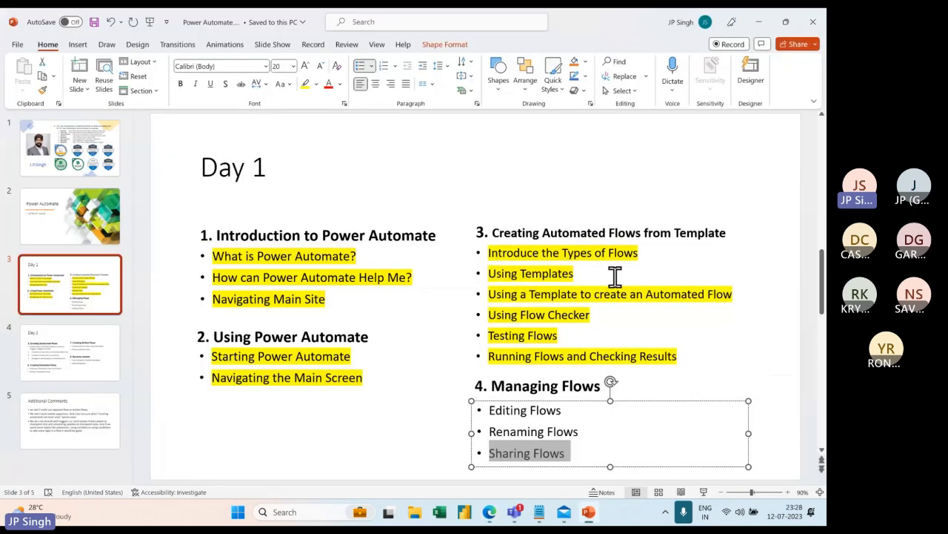
Highlight the Editing, Renaming and Sharing Flows bullets on slide 3 yellow, then go to slide 4.
scroll(614, 275, down, 2)
scroll(629, 388, up, 1)
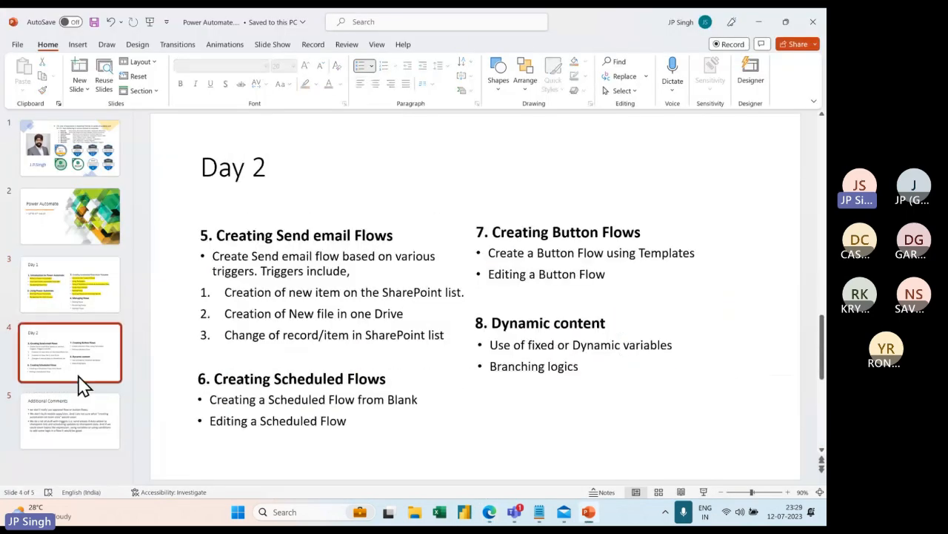
click(78, 300)
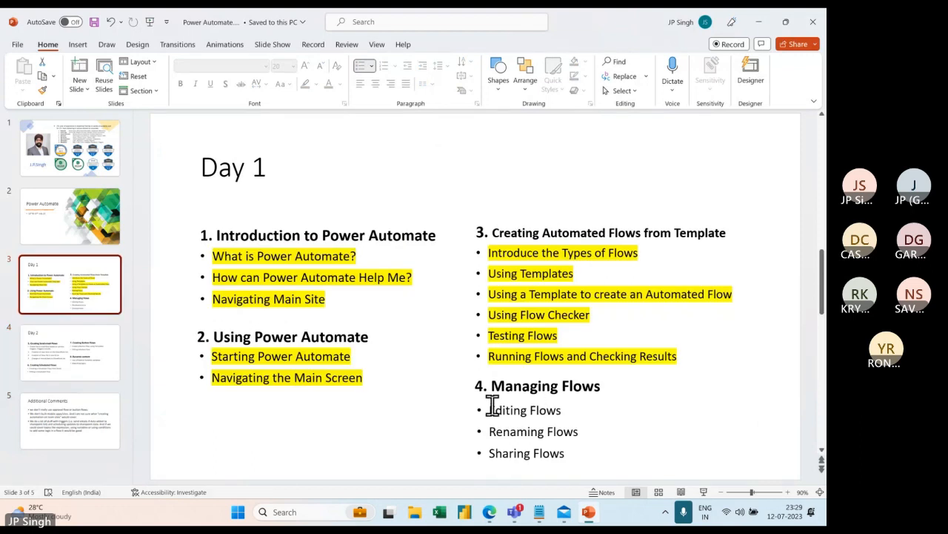
drag(492, 406, 601, 455)
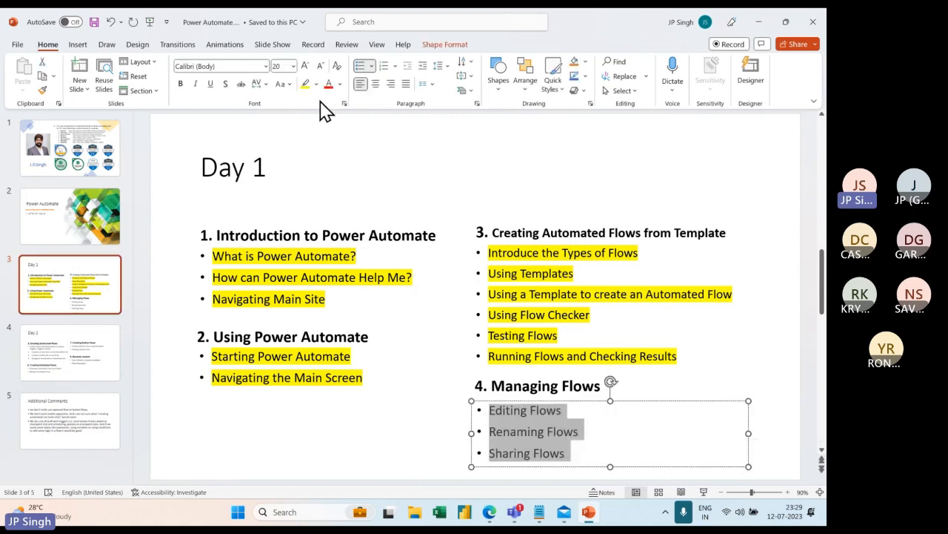
click(306, 84)
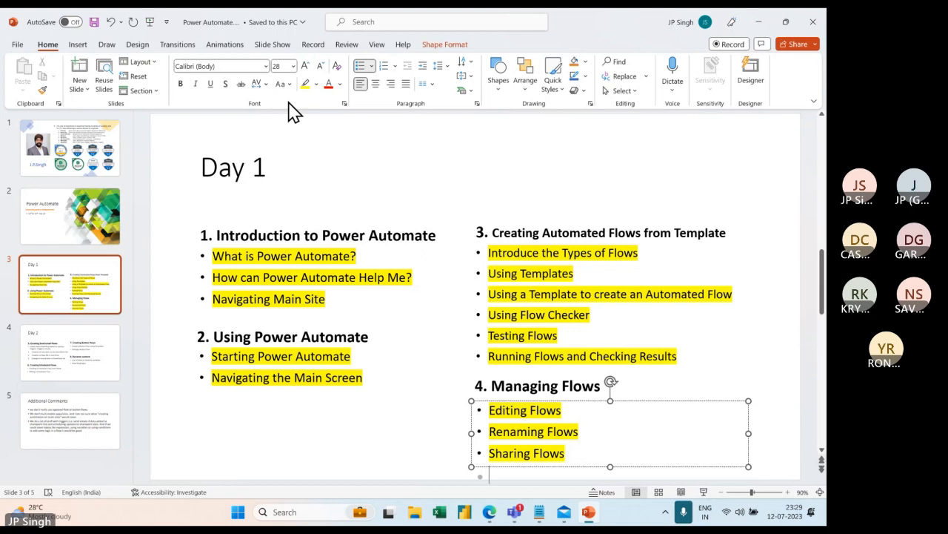
click(74, 345)
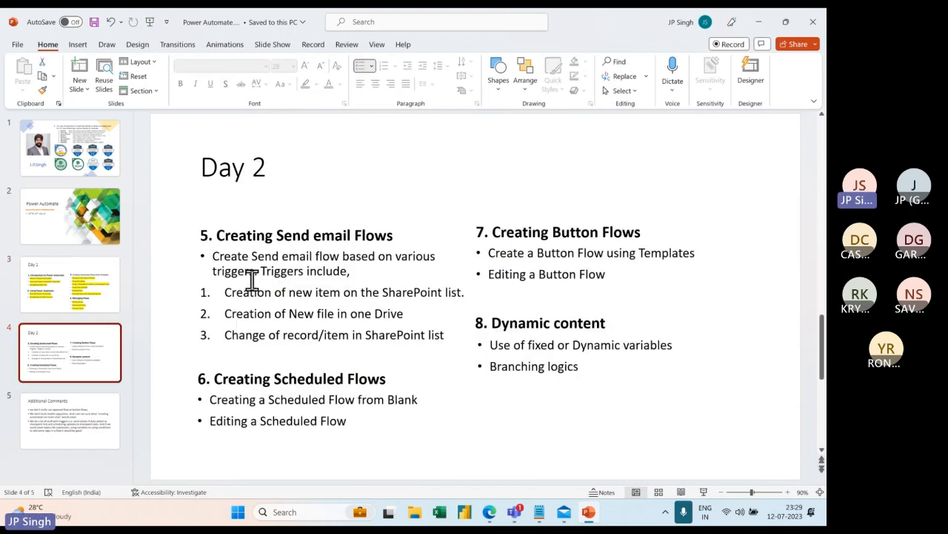